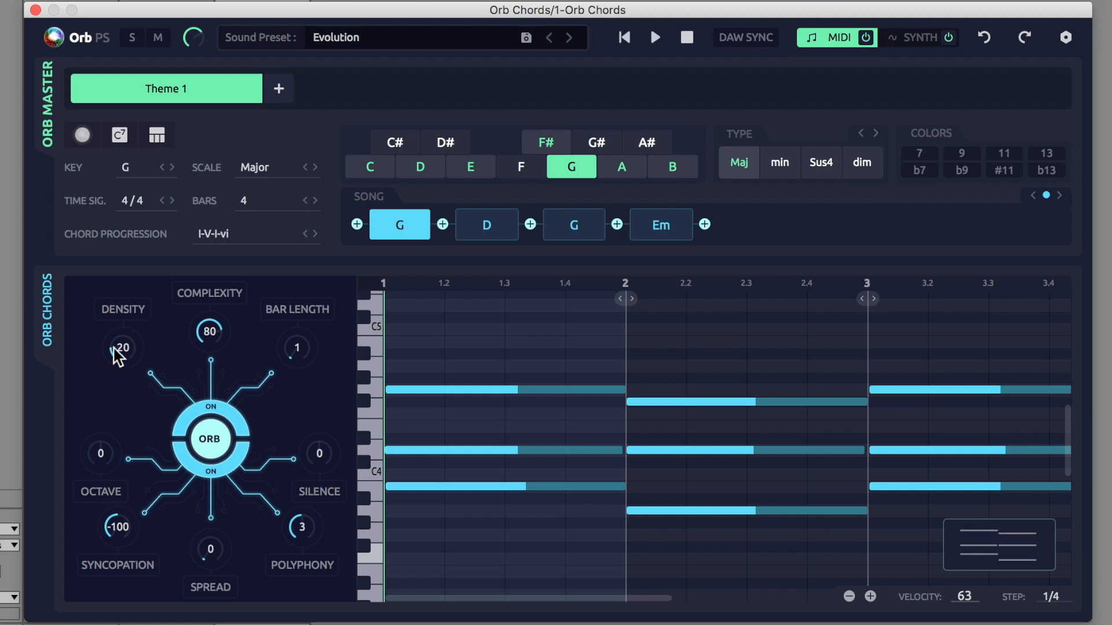
pyautogui.moveTo(112, 355); pyautogui.dragTo(88, 388)
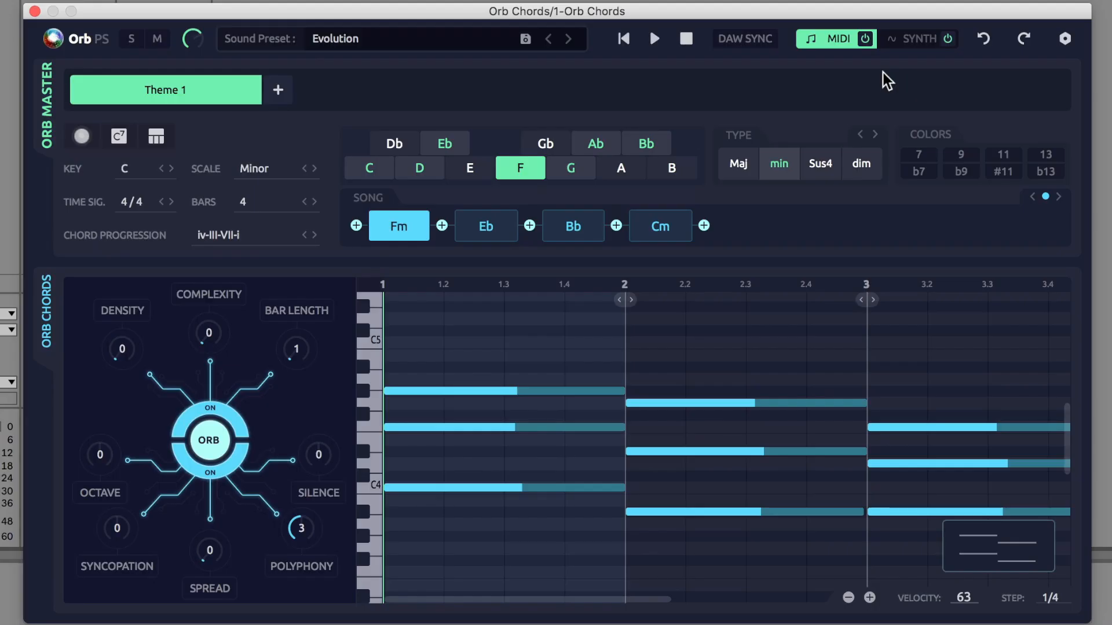
# Step: Switch Orb Chords to its synth page and toggle the built-in synth's power
pyautogui.click(920, 41)
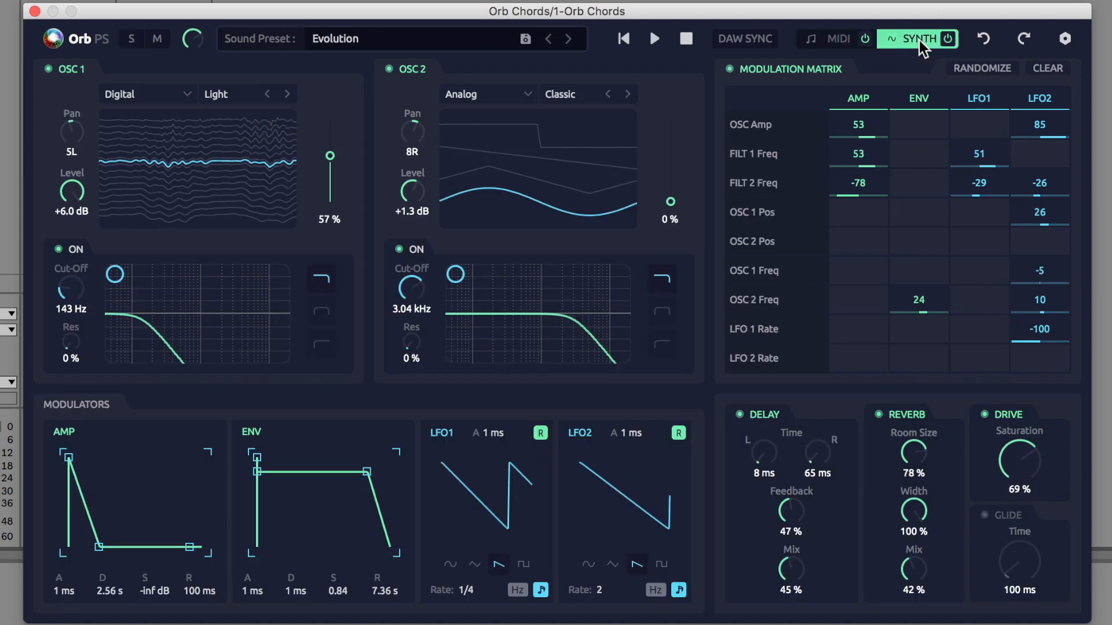
pyautogui.click(422, 34)
pyautogui.click(1007, 587)
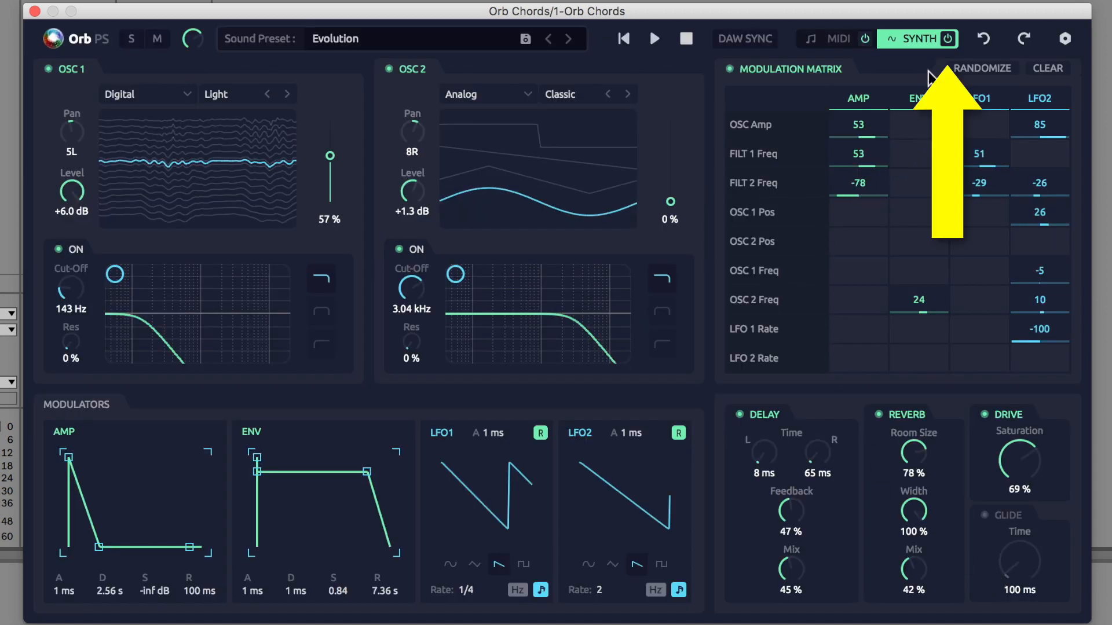
pyautogui.click(947, 40)
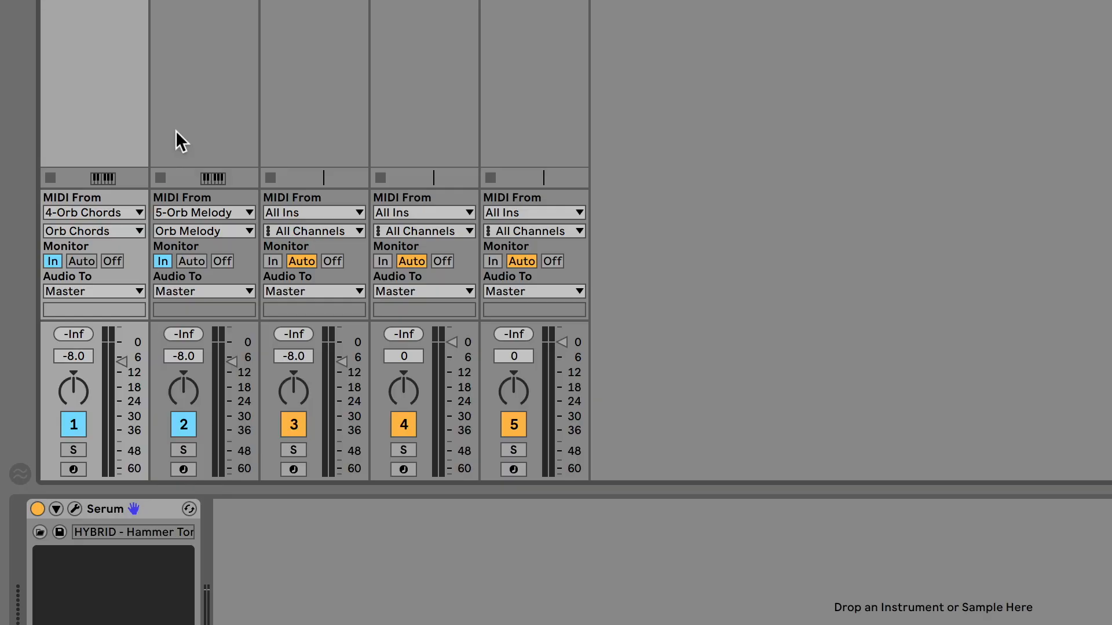
# Step: Set the Serum track's MIDI input to 4-Orb Chords
pyautogui.click(138, 209)
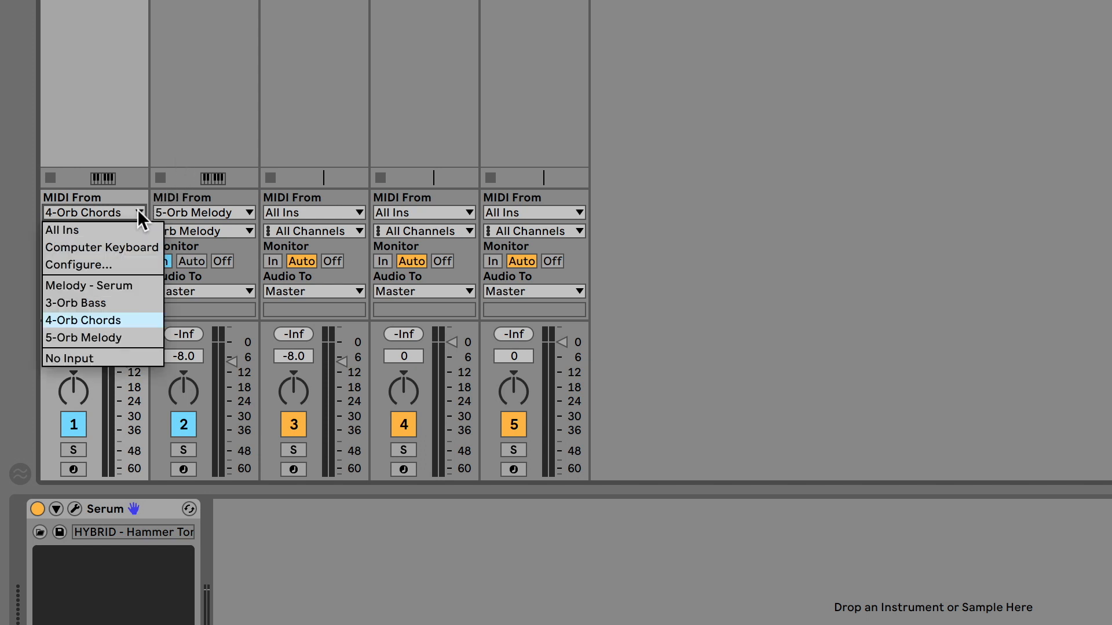
pyautogui.click(145, 325)
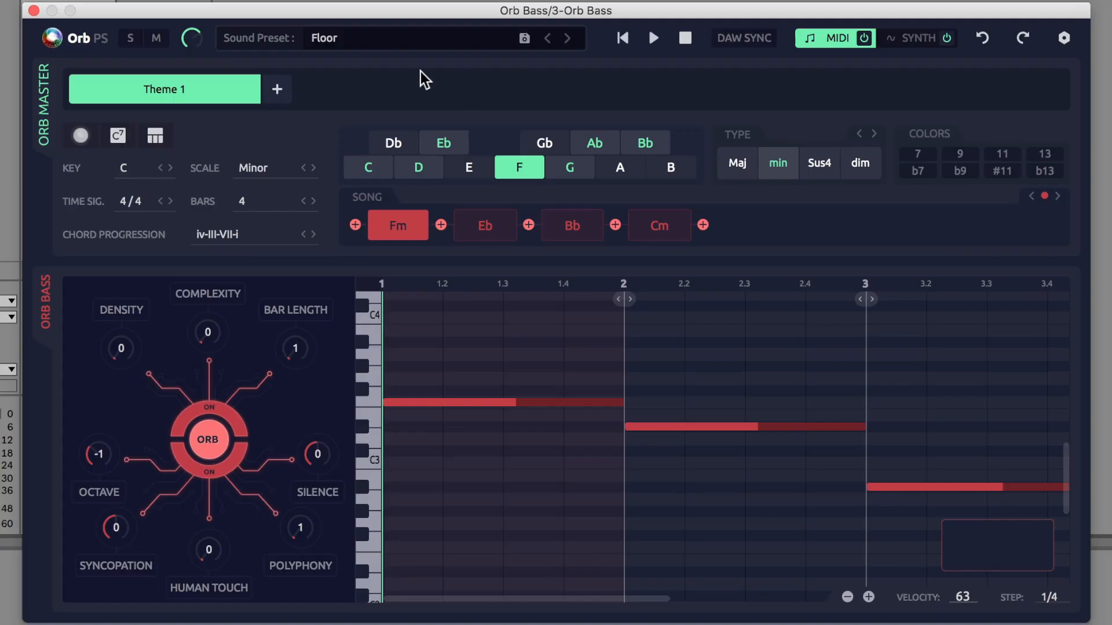
pyautogui.click(425, 36)
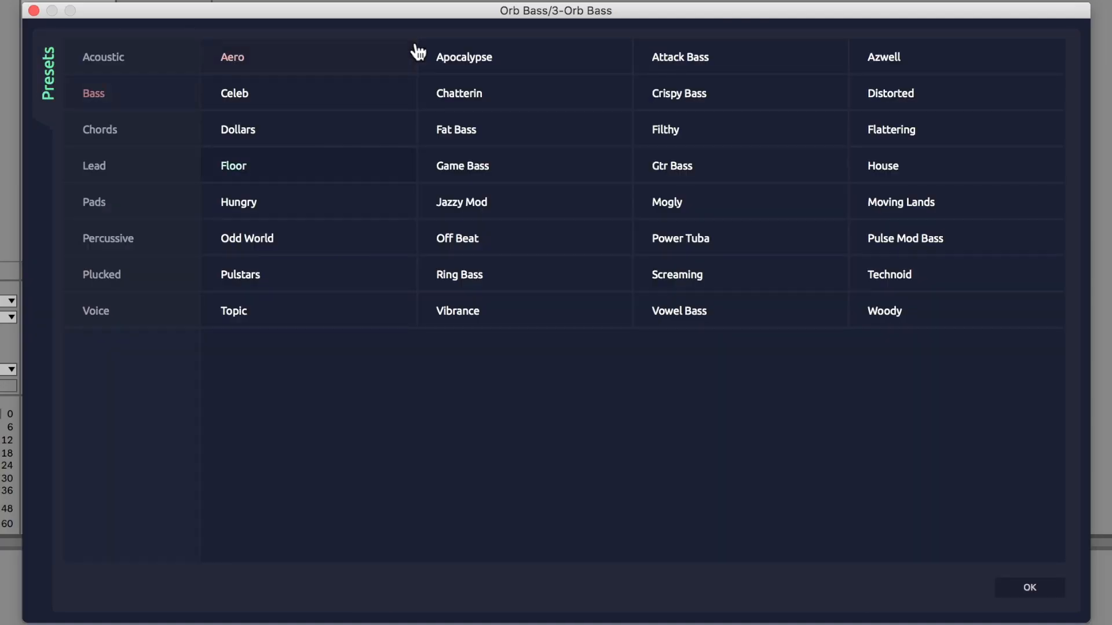
# Step: Load the Woody preset in Orb Bass and switch to its synth page
pyautogui.click(914, 316)
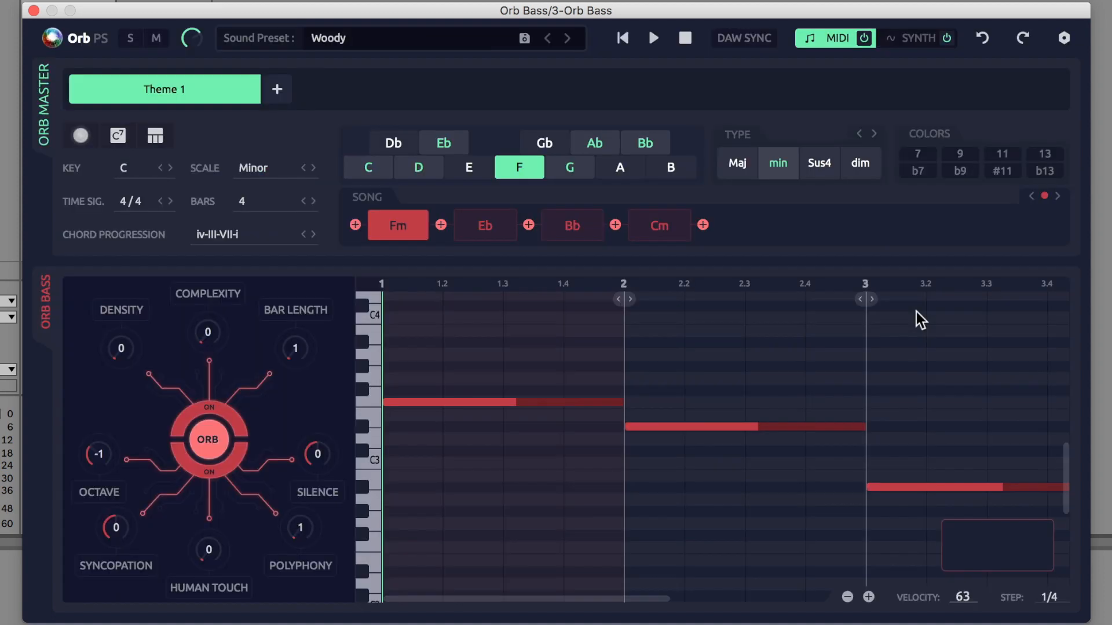
pyautogui.click(924, 43)
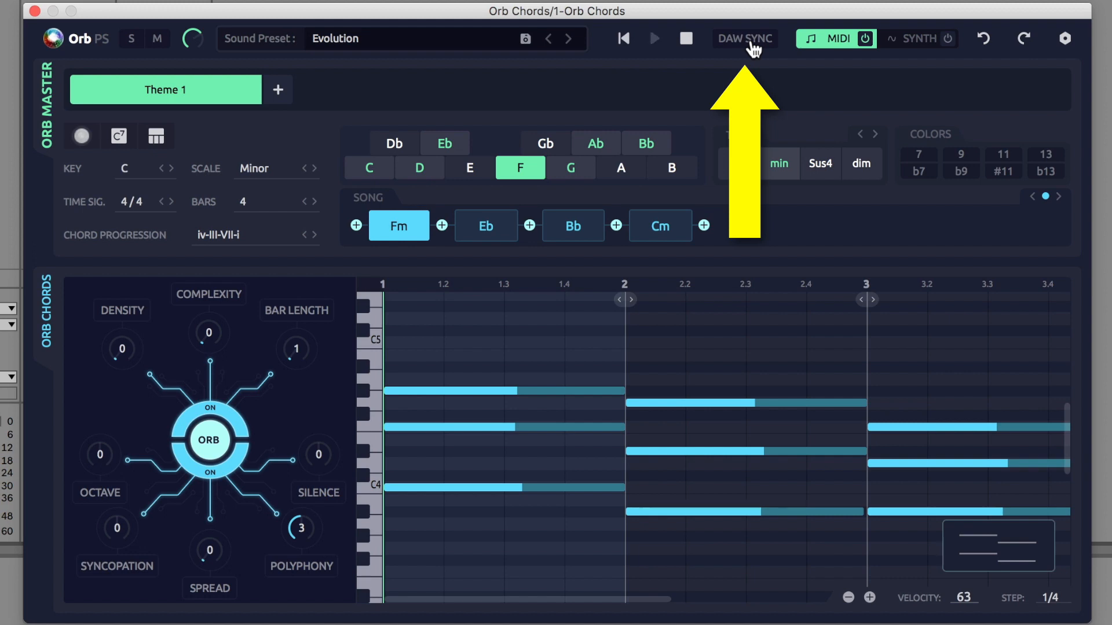
pyautogui.click(752, 41)
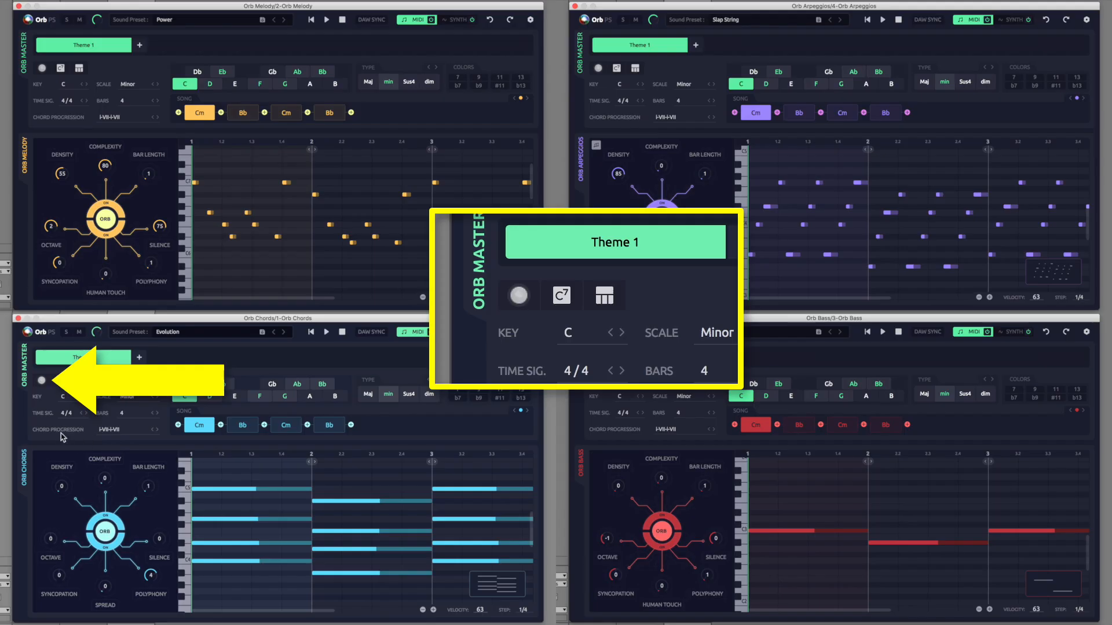
# Step: Randomize all parameters of all Orb plugins four times in a row
pyautogui.click(42, 382)
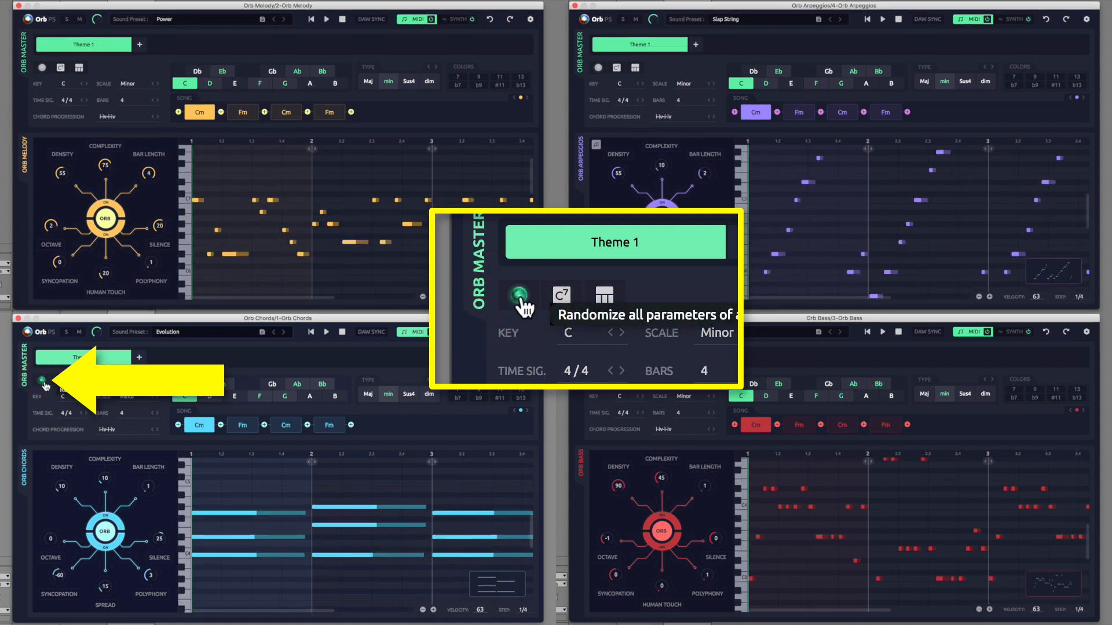
pyautogui.click(43, 383)
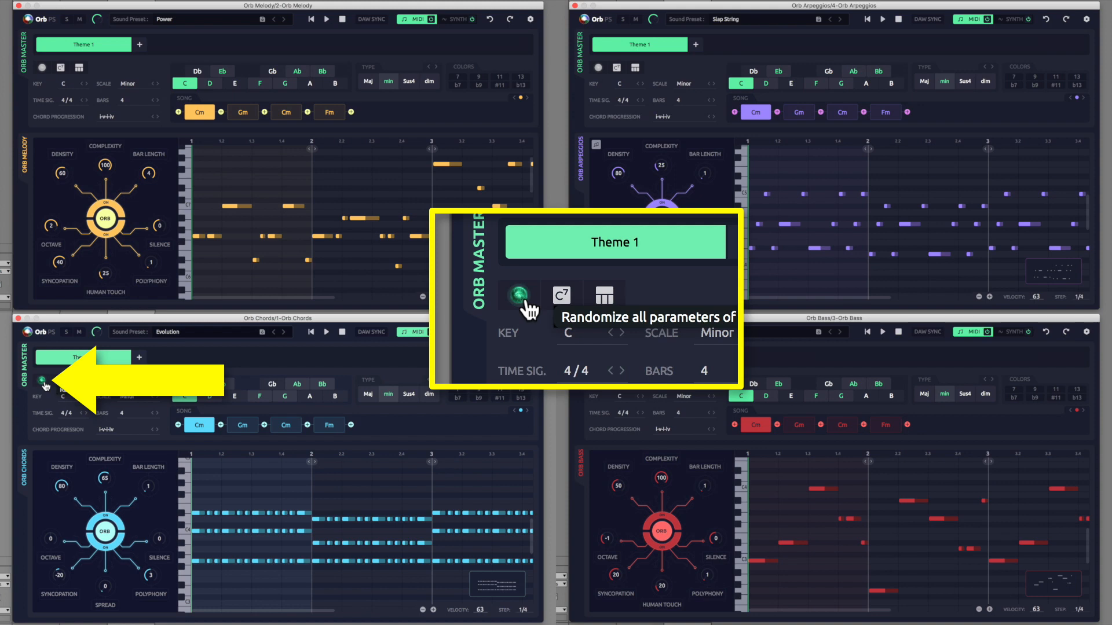
pyautogui.click(42, 382)
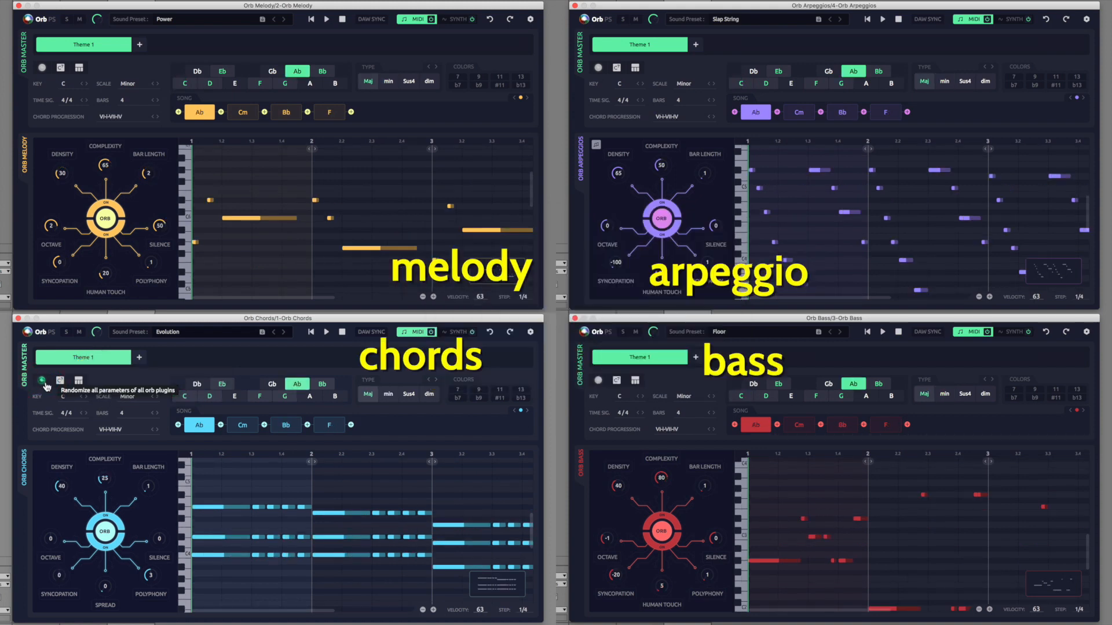
pyautogui.click(43, 382)
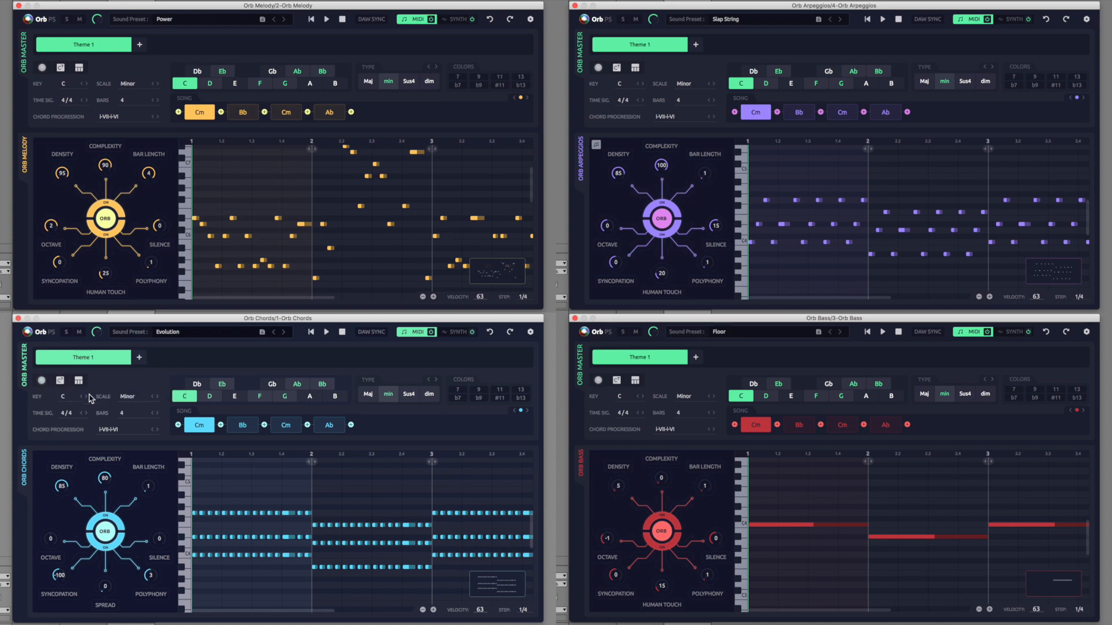
# Step: Change the second chord of the song to Gm
pyautogui.click(235, 432)
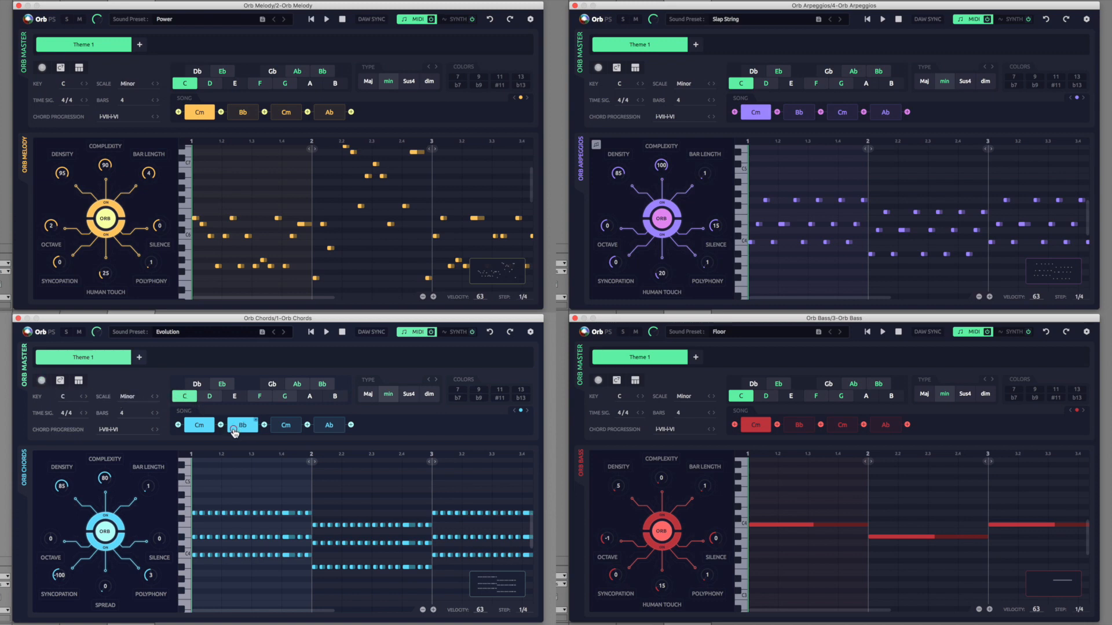
pyautogui.click(283, 397)
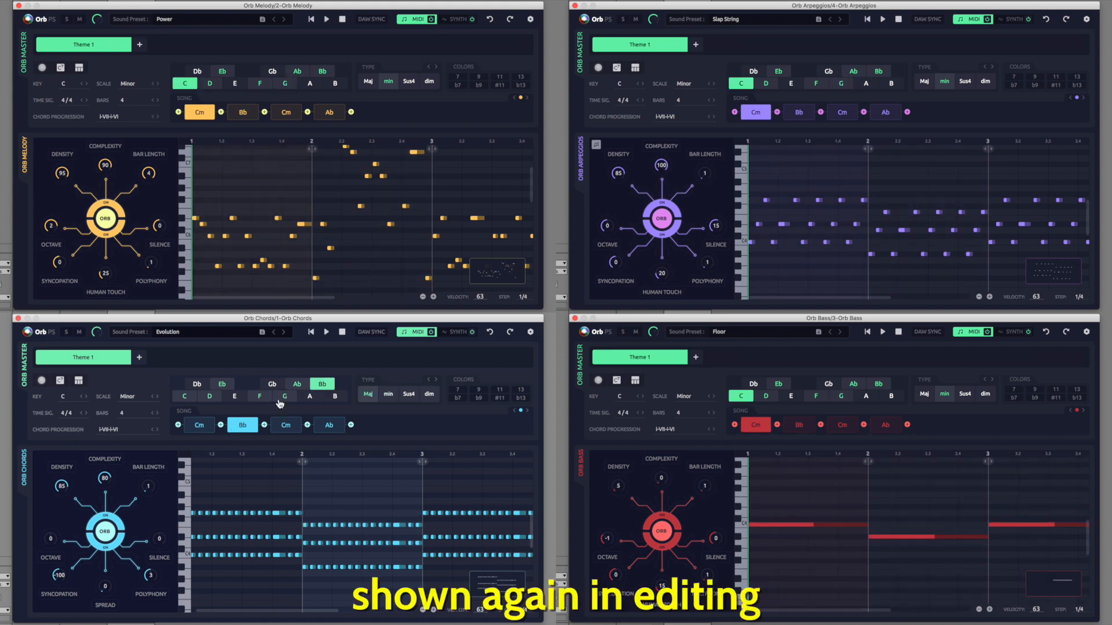
pyautogui.click(280, 404)
pyautogui.click(280, 404)
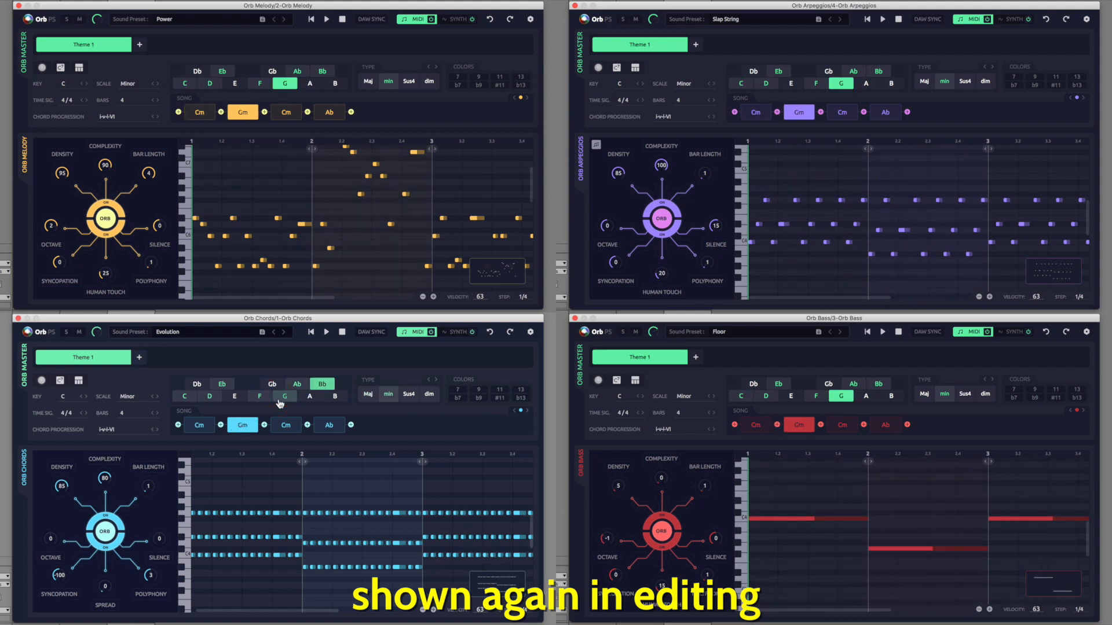
pyautogui.click(210, 429)
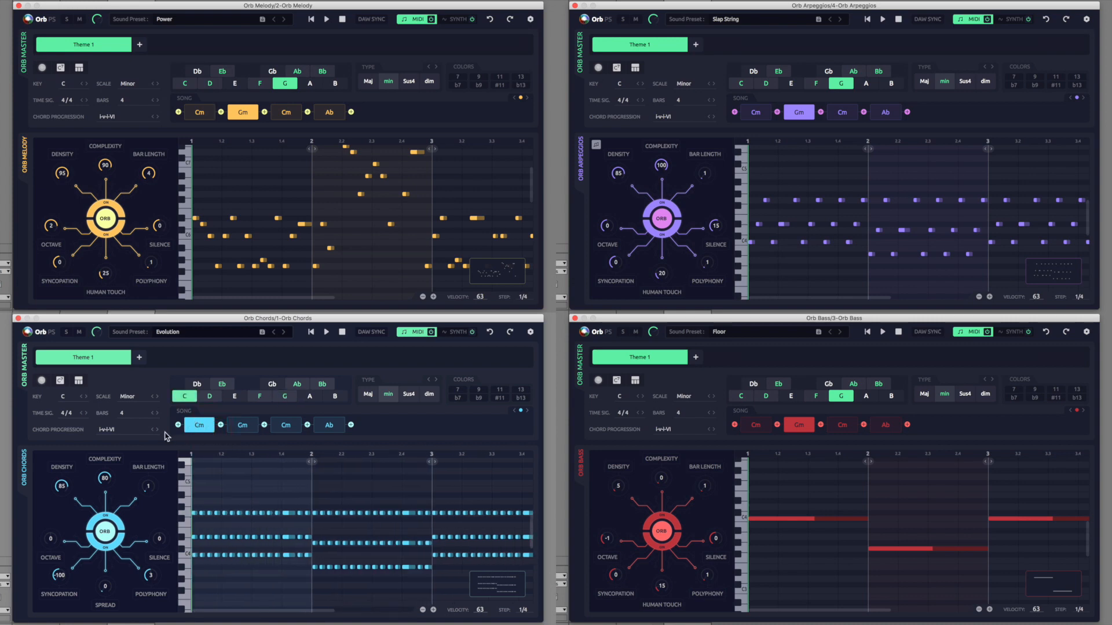
# Step: Set the key to G and the scale to Major
pyautogui.click(74, 397)
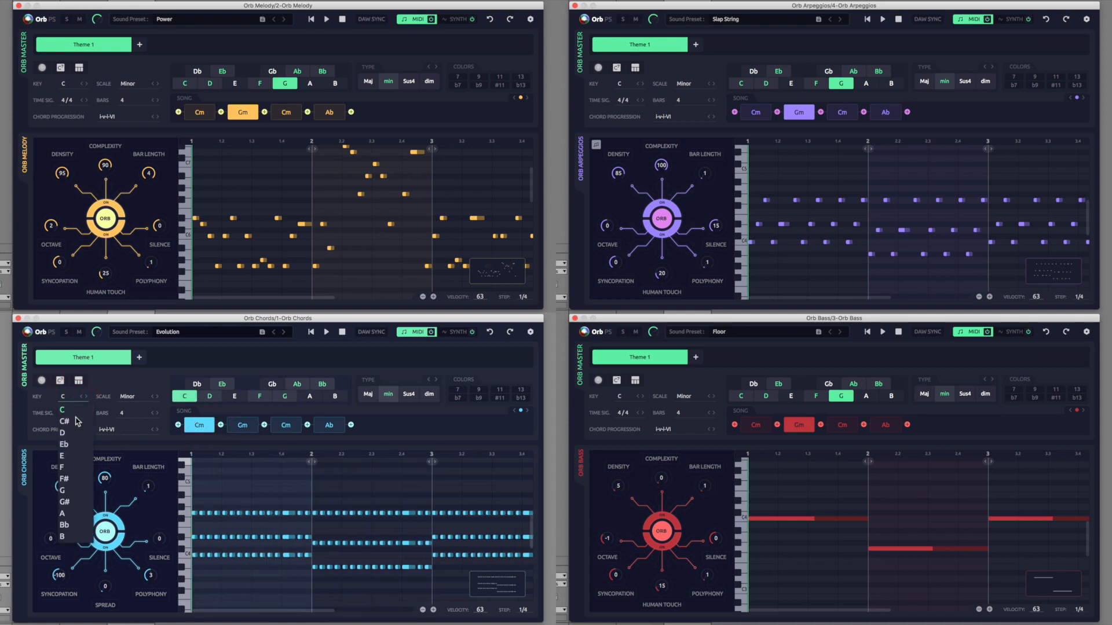
pyautogui.click(78, 491)
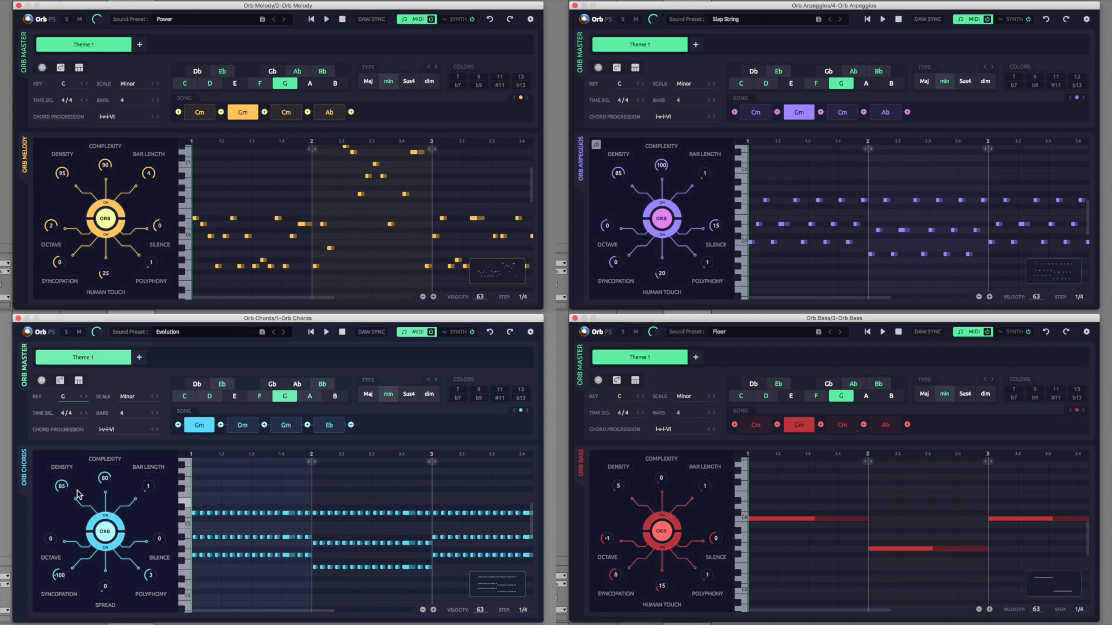
pyautogui.click(144, 398)
pyautogui.click(140, 411)
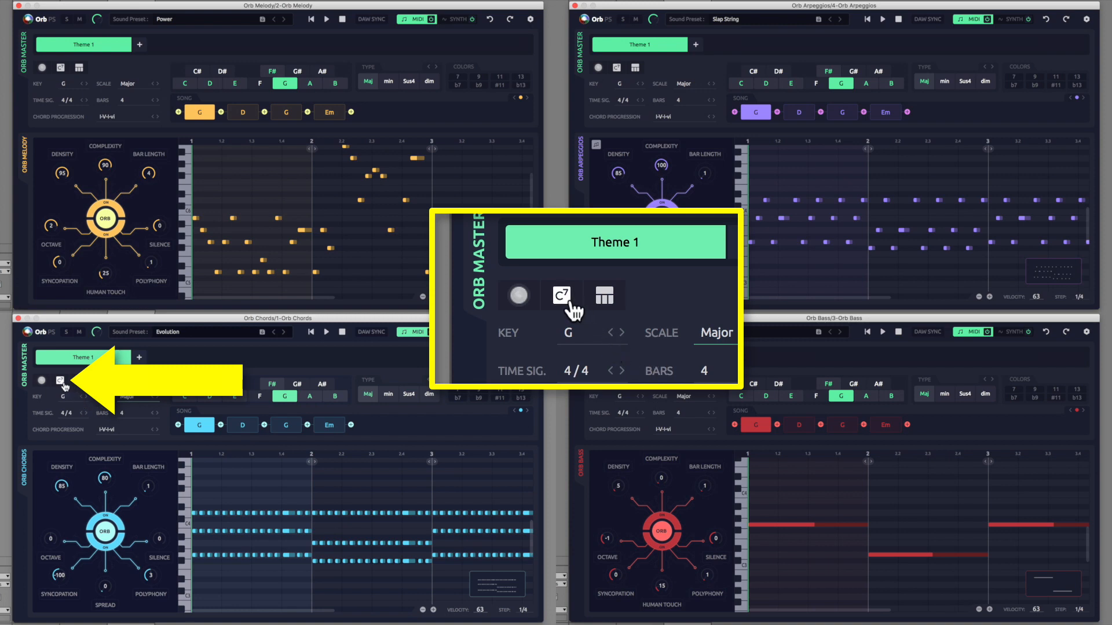
# Step: Randomize all chords of the progression three times
pyautogui.click(61, 381)
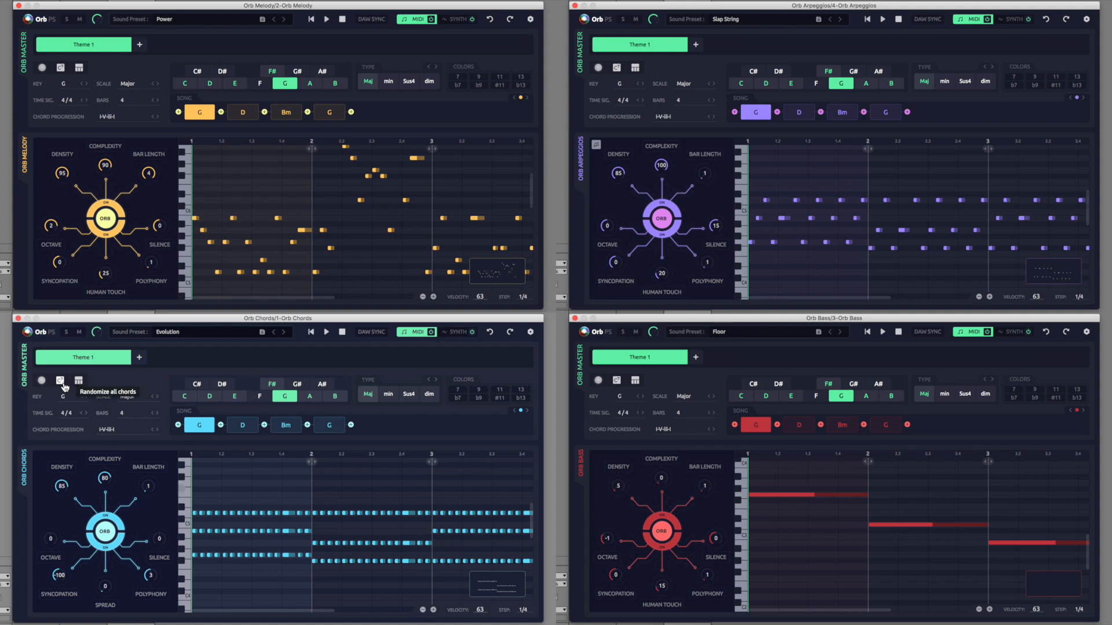
pyautogui.click(61, 381)
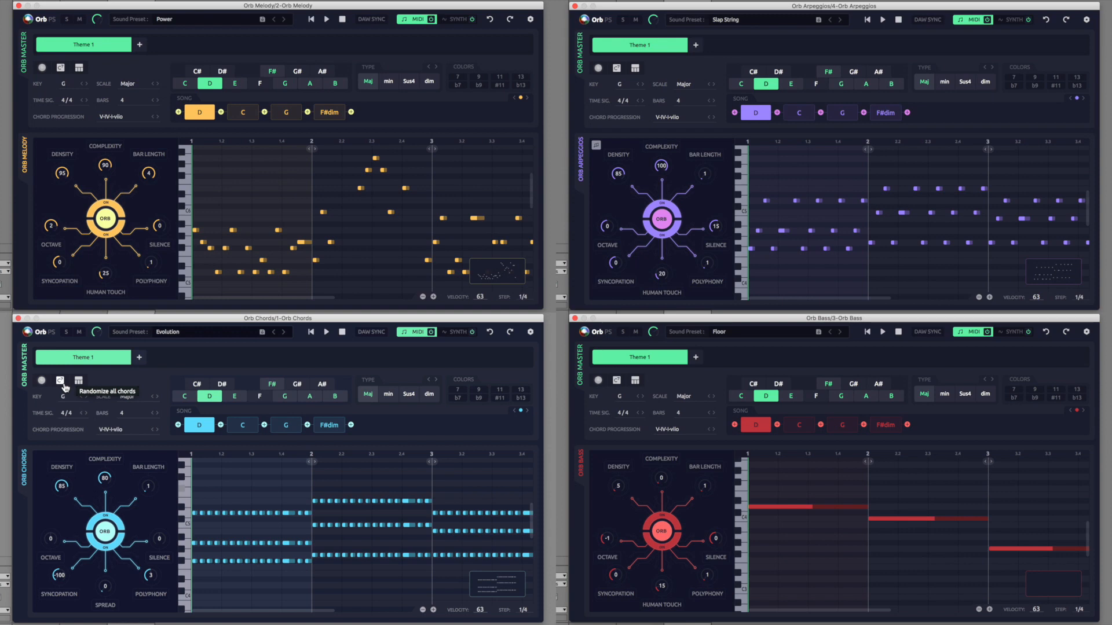
pyautogui.click(63, 383)
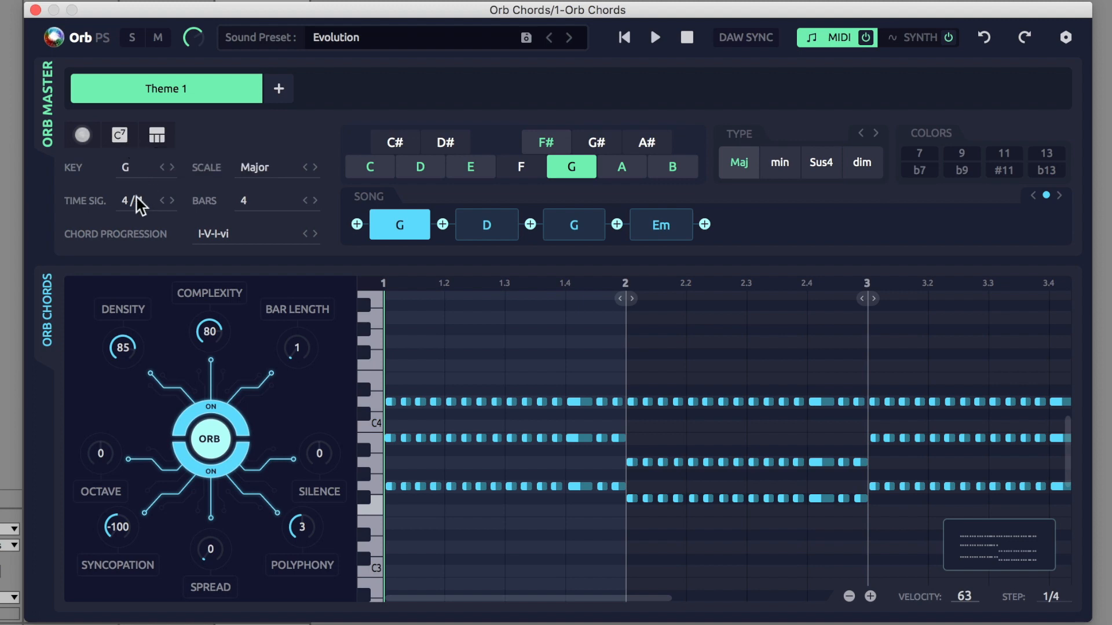
# Step: Set Orb Chords' density to 25
pyautogui.moveTo(112, 350); pyautogui.dragTo(99, 408)
pyautogui.moveTo(108, 355); pyautogui.dragTo(110, 361)
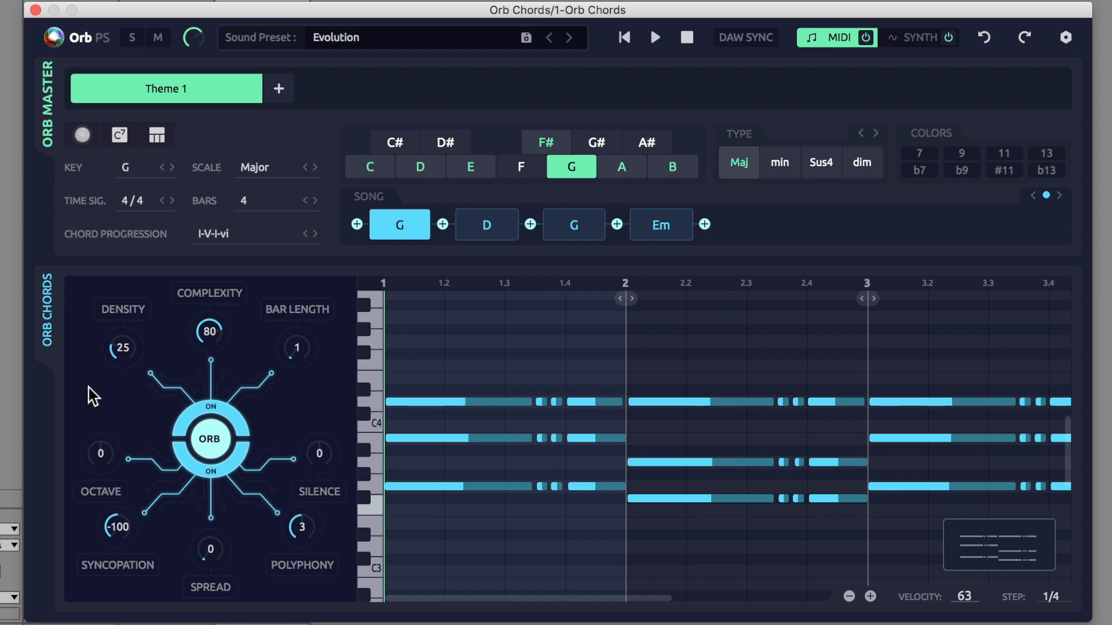
pyautogui.moveTo(116, 362); pyautogui.dragTo(110, 346)
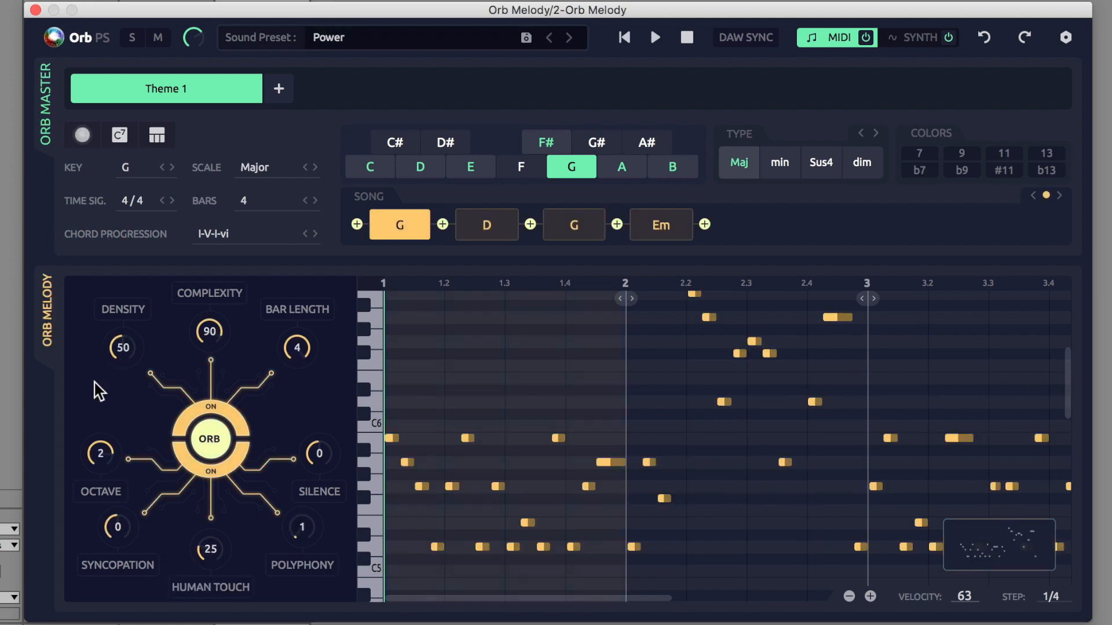
# Step: Set Orb Melody's density to 70
pyautogui.moveTo(110, 350); pyautogui.dragTo(116, 385)
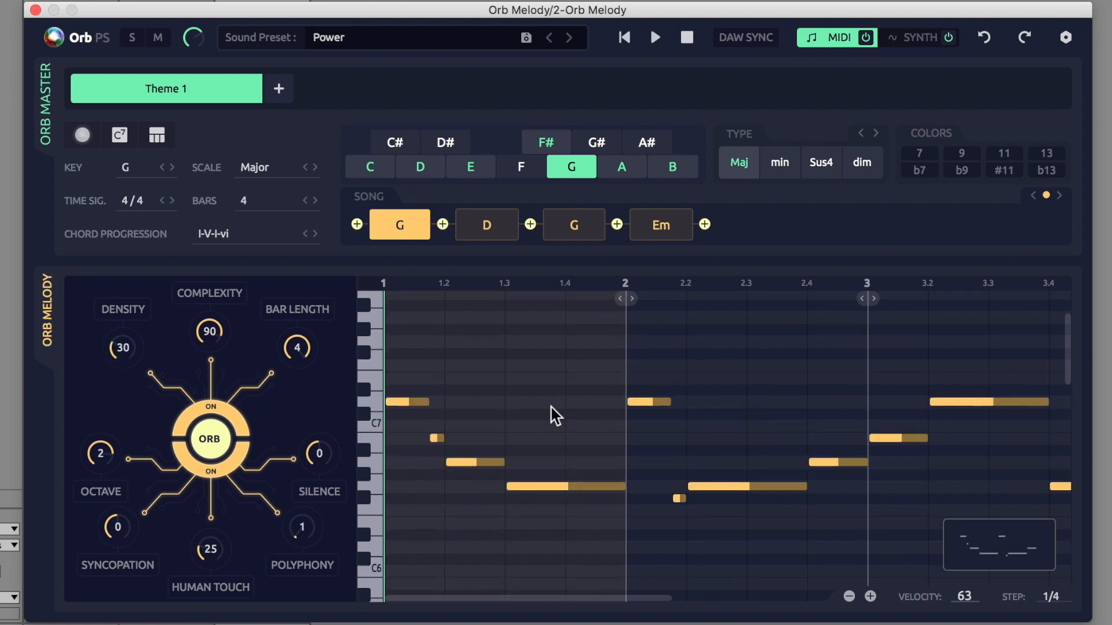
pyautogui.moveTo(1005, 550); pyautogui.dragTo(350, 0)
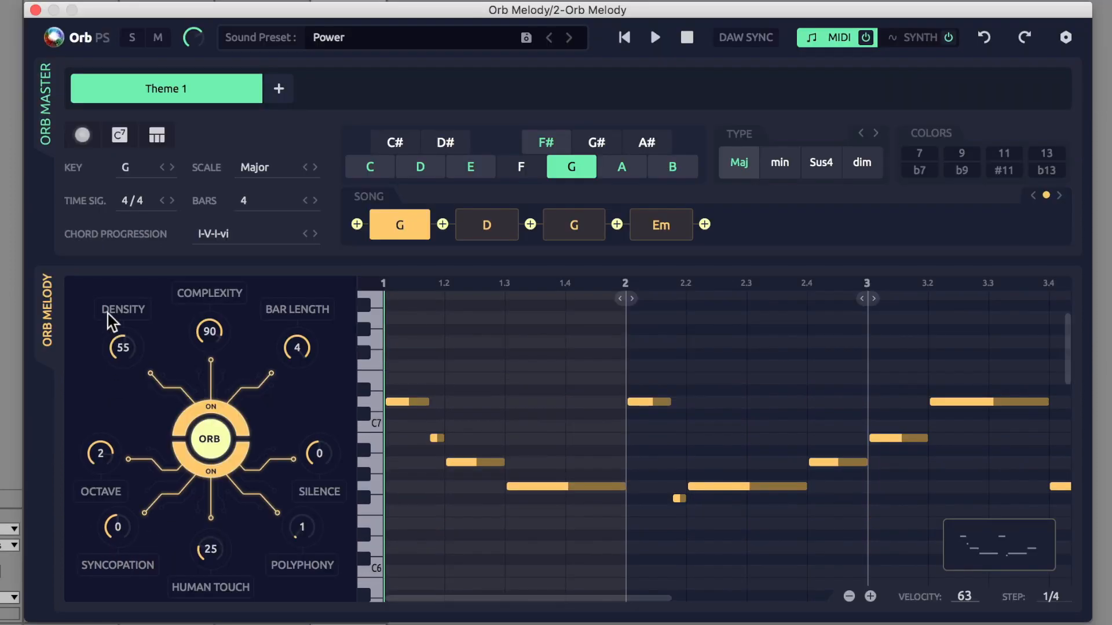
pyautogui.moveTo(112, 321); pyautogui.dragTo(109, 297)
# Step: Regenerate the Orb Bass pattern with its central ORB button
pyautogui.moveTo(961, 535); pyautogui.dragTo(340, 0)
pyautogui.moveTo(340, 81); pyautogui.dragTo(359, 82)
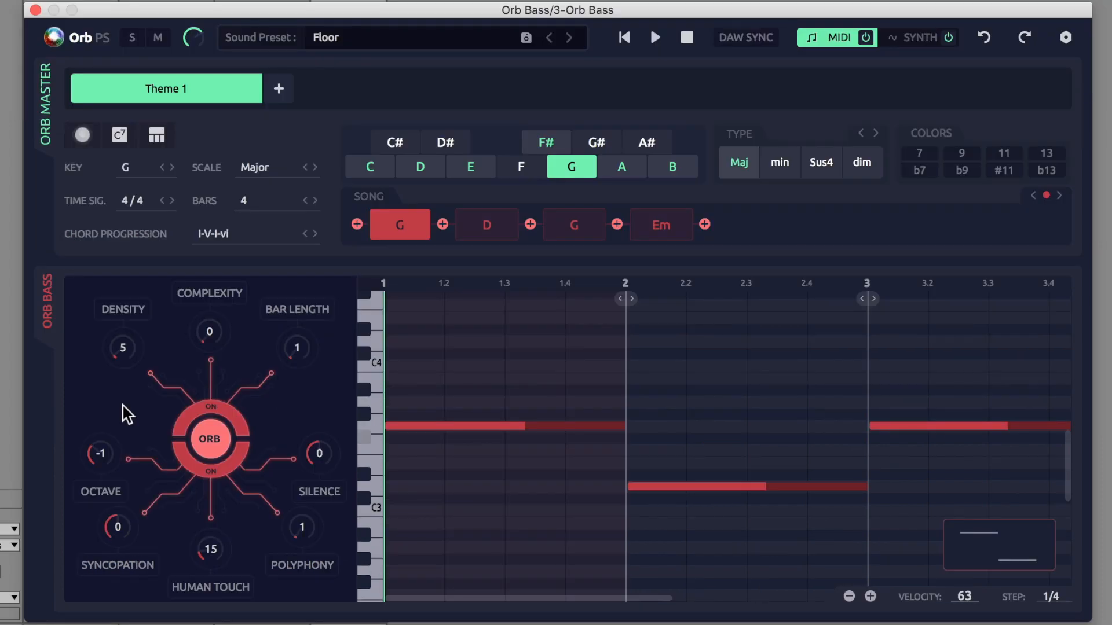
pyautogui.click(198, 451)
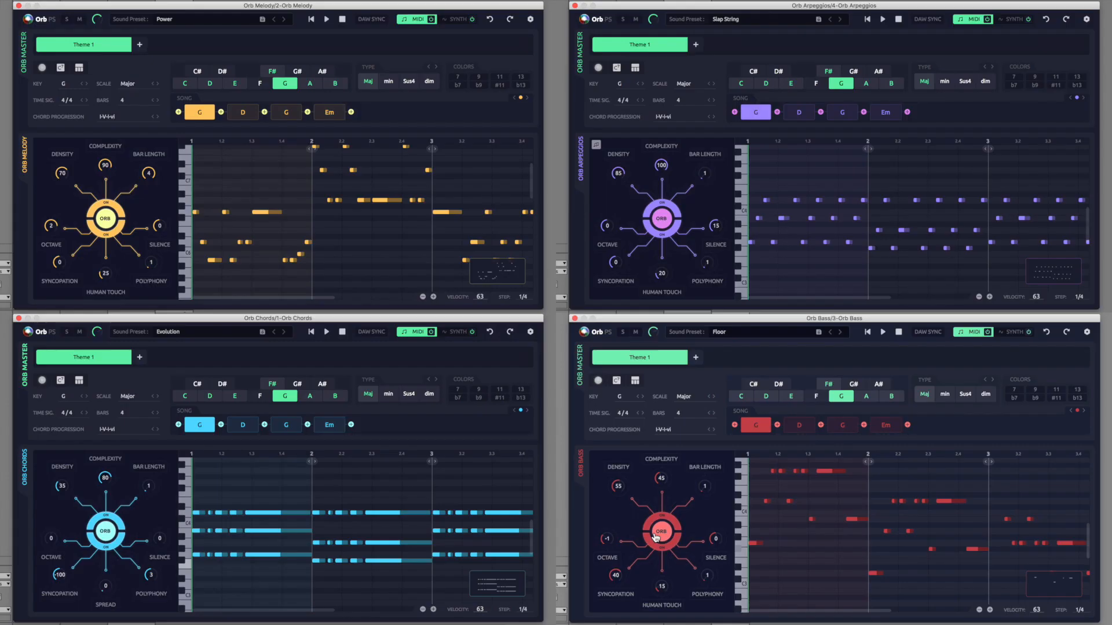
pyautogui.click(656, 537)
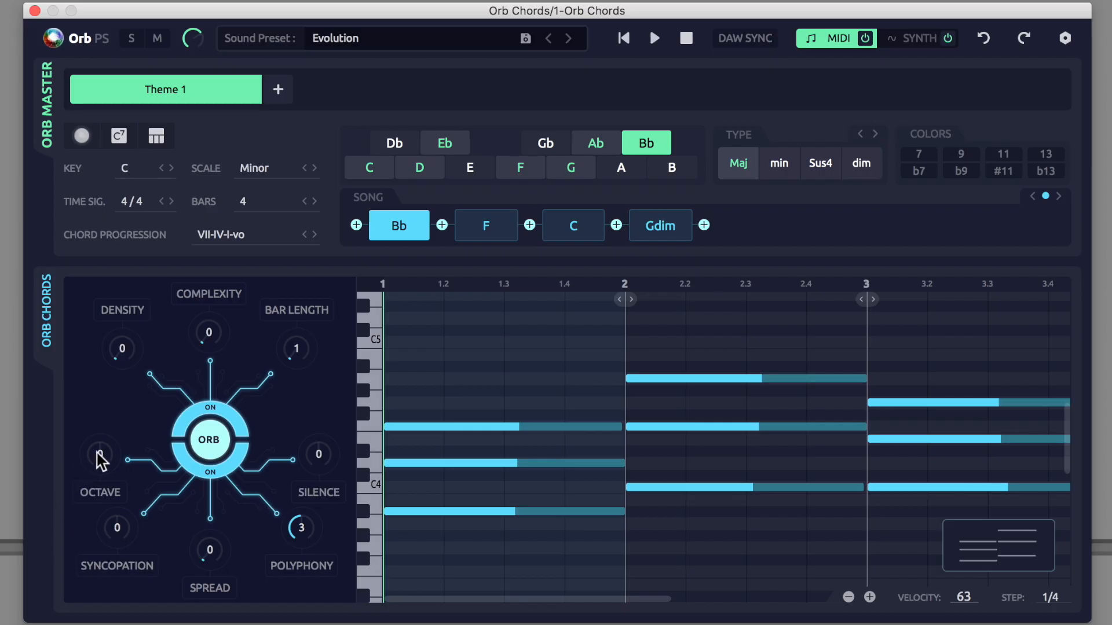
# Step: Set Orb Chords' octave to 0 and its spread to 40
pyautogui.moveTo(97, 474); pyautogui.dragTo(104, 458)
pyautogui.moveTo(209, 552); pyautogui.dragTo(210, 613)
pyautogui.moveTo(295, 529); pyautogui.dragTo(293, 567)
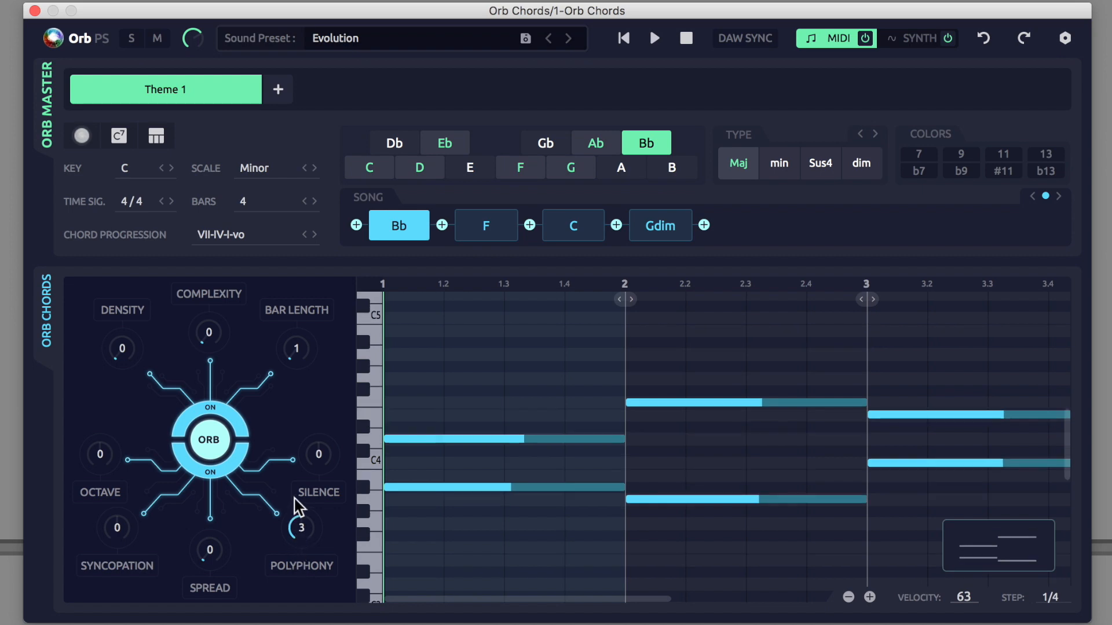
pyautogui.moveTo(297, 508); pyautogui.dragTo(296, 561)
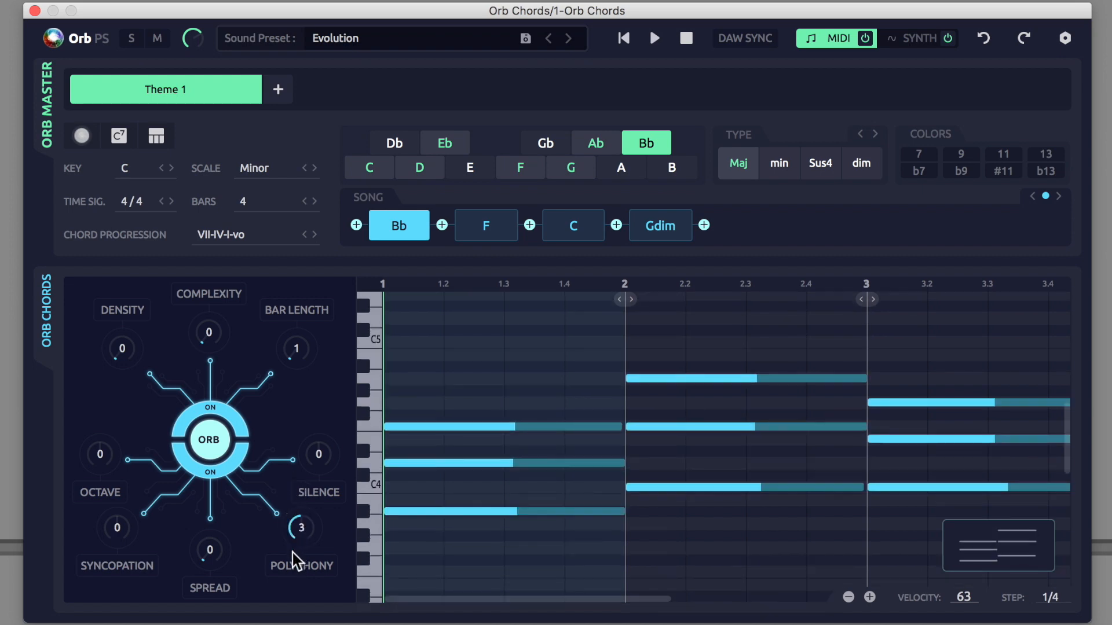
pyautogui.moveTo(212, 554); pyautogui.dragTo(210, 505)
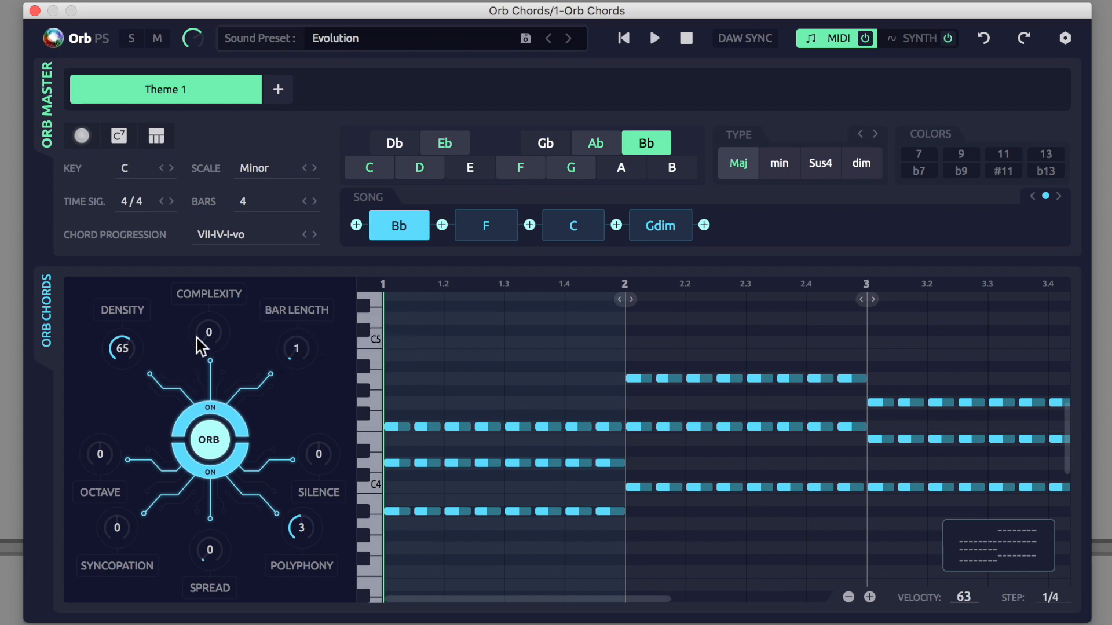
# Step: Sweep Orb Chords' complexity through 95 and 40, returning it to 0
pyautogui.moveTo(200, 347); pyautogui.dragTo(204, 295)
pyautogui.moveTo(199, 346); pyautogui.dragTo(203, 277)
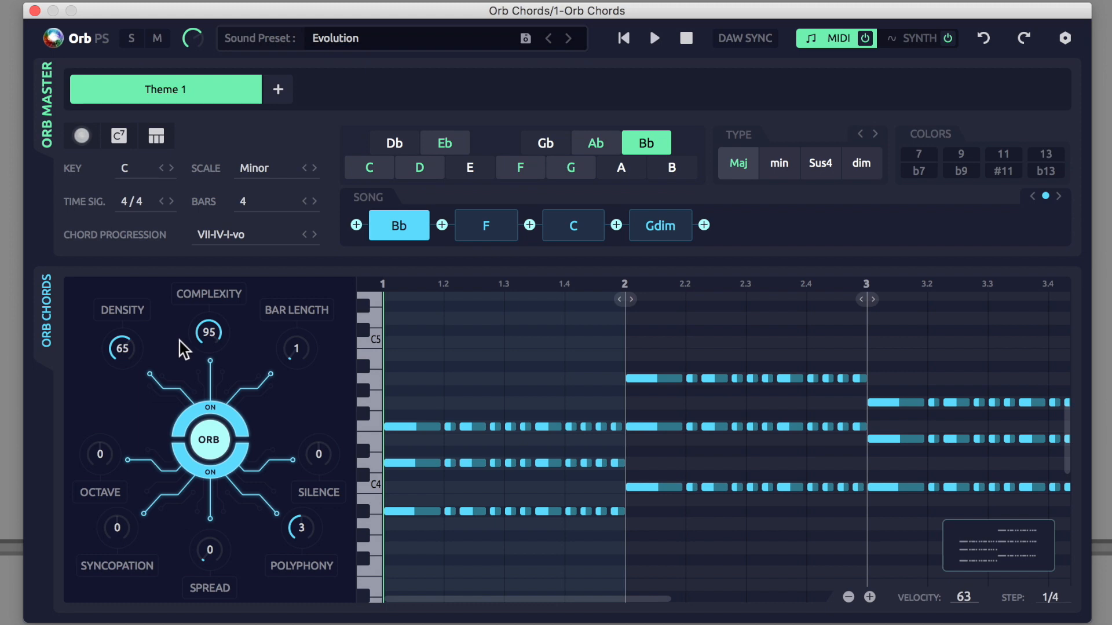
pyautogui.moveTo(200, 328); pyautogui.dragTo(191, 457)
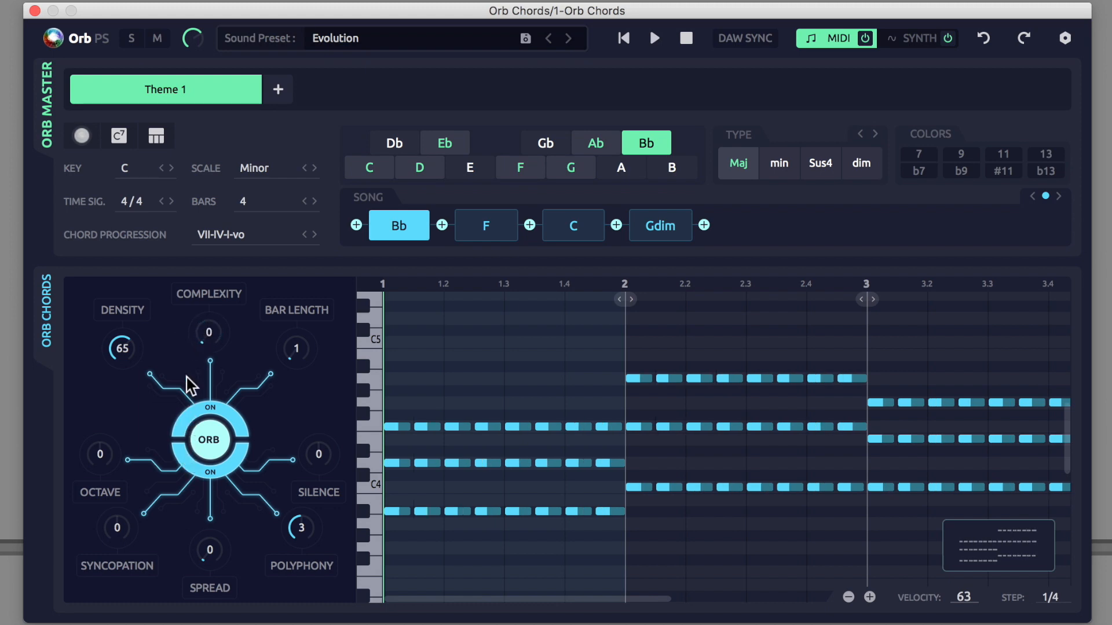
pyautogui.moveTo(196, 348); pyautogui.dragTo(198, 297)
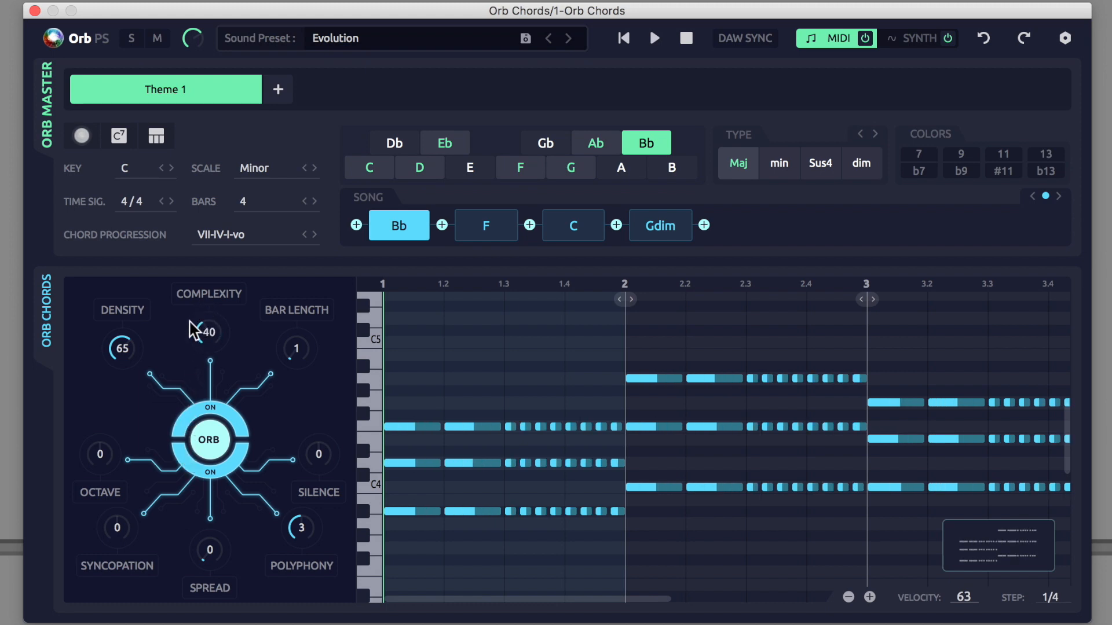
pyautogui.moveTo(202, 346); pyautogui.dragTo(203, 388)
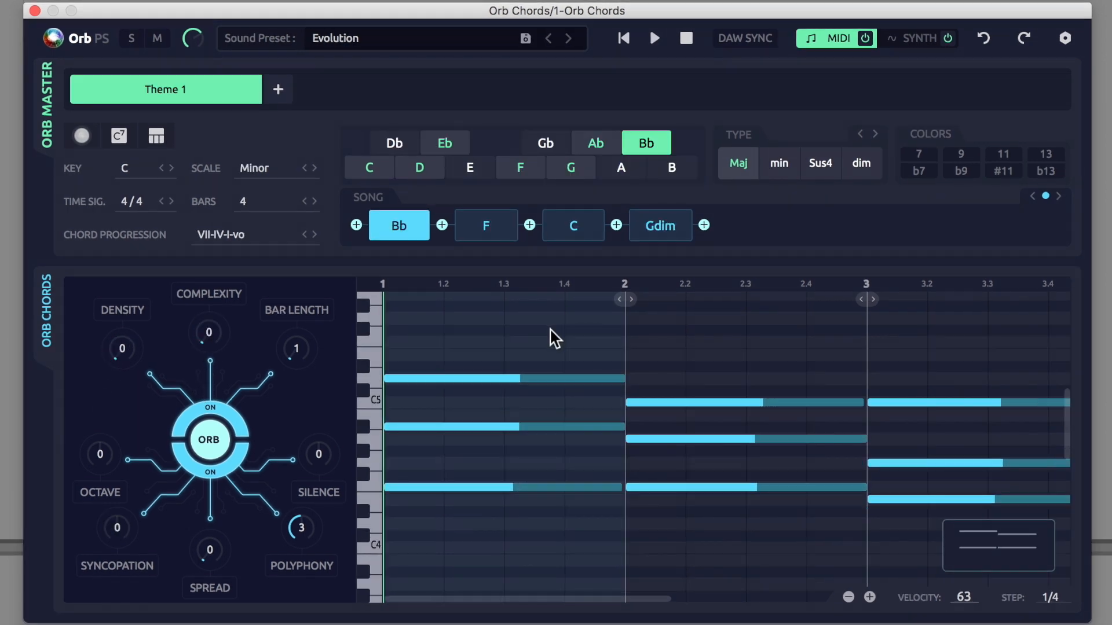
# Step: Route track 1's MIDI input from 4-Orb Chords with the Orb Chords channel
pyautogui.moveTo(620, 298); pyautogui.dragTo(595, 294)
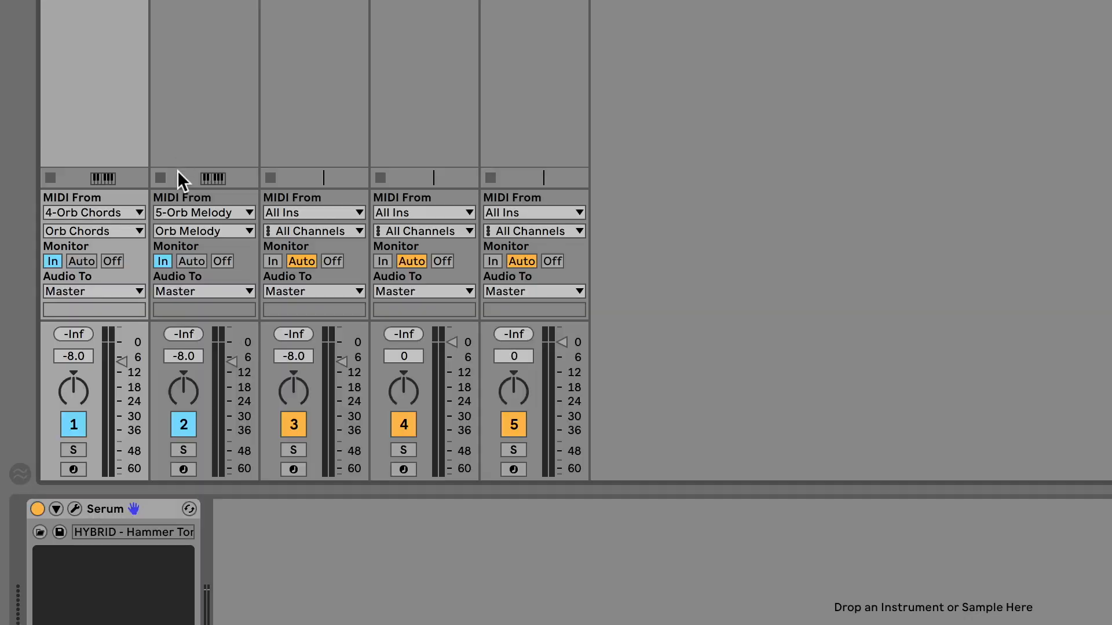
pyautogui.click(137, 211)
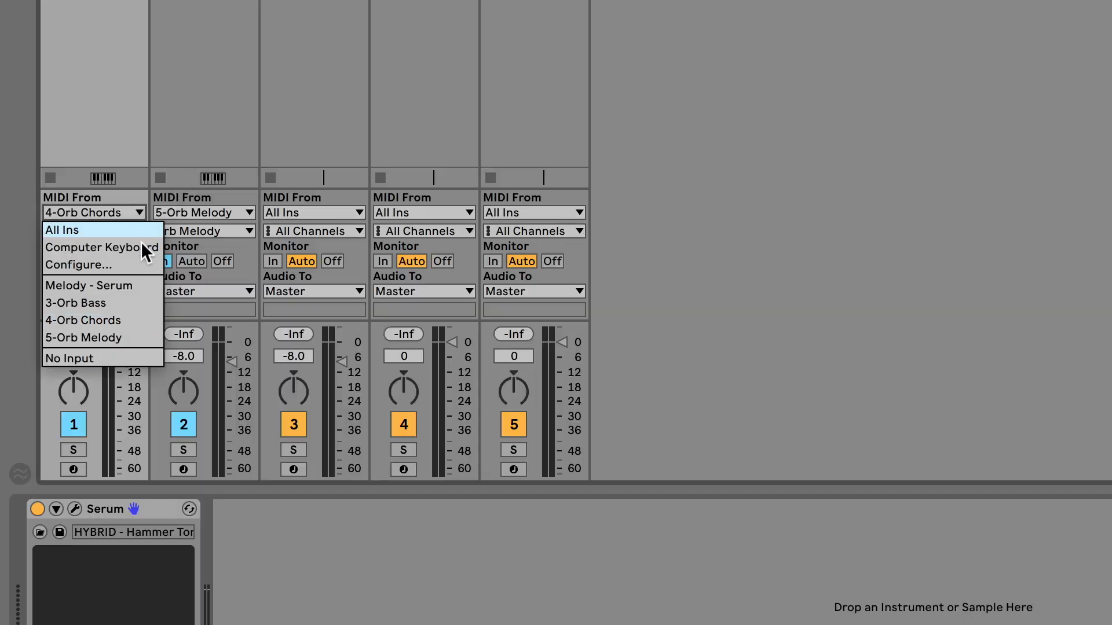
pyautogui.click(141, 320)
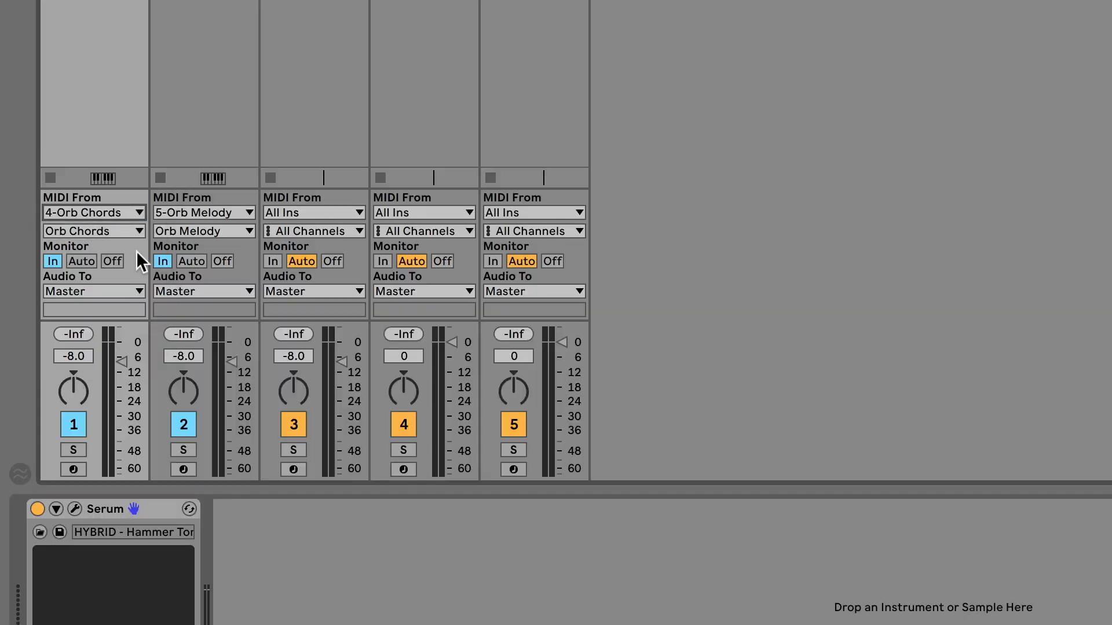
pyautogui.click(134, 230)
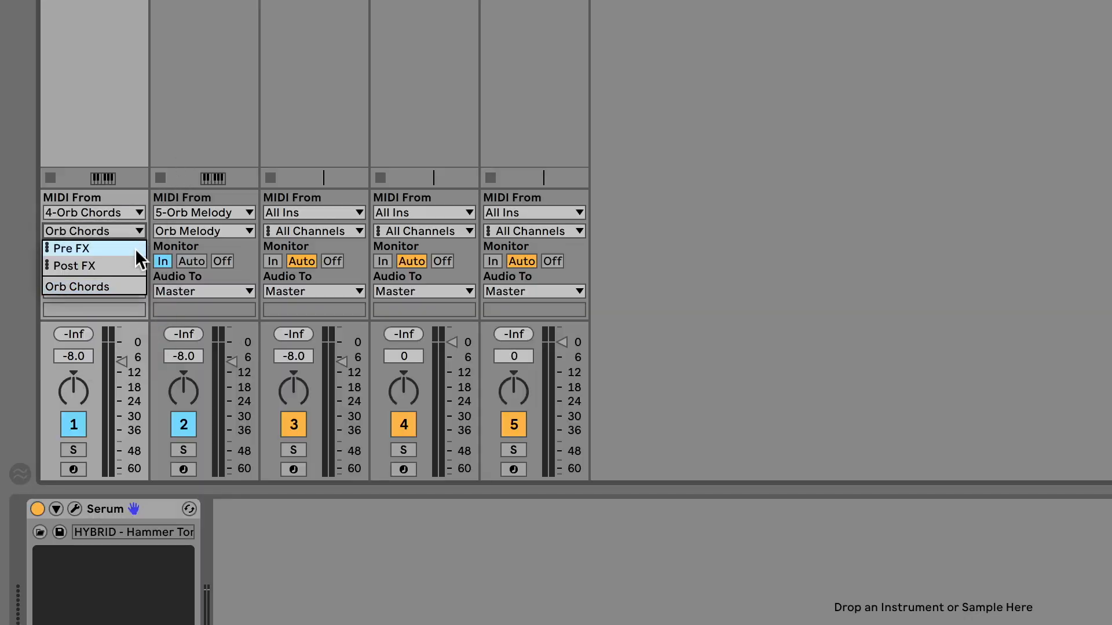
pyautogui.click(138, 288)
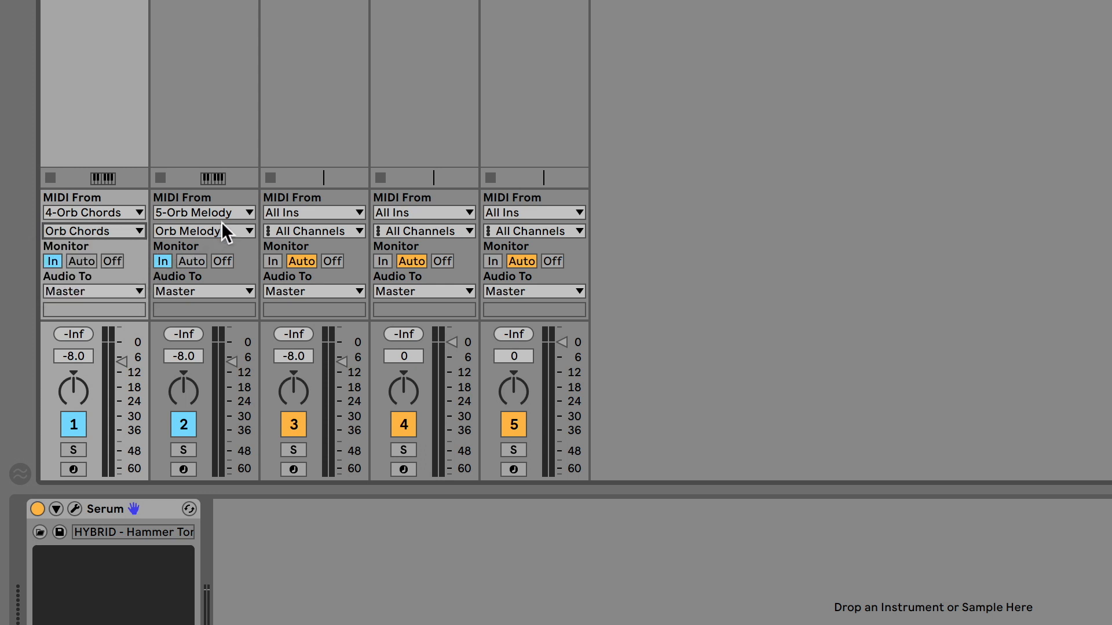
# Step: Route track 2's MIDI input from 5-Orb Melody and open its channel choices
pyautogui.click(238, 214)
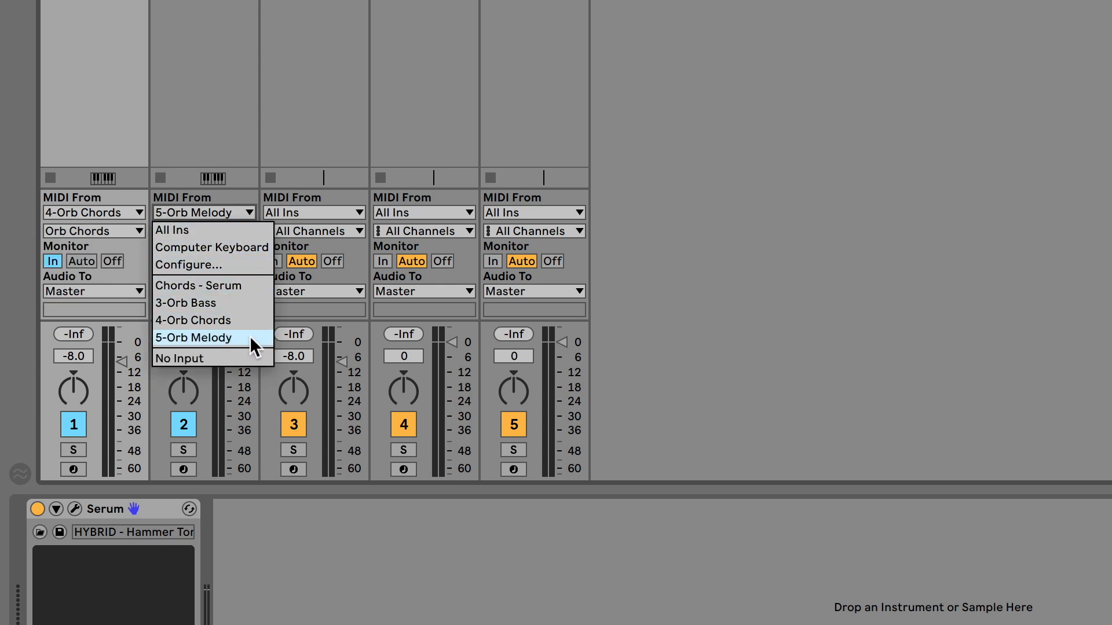
pyautogui.click(253, 341)
pyautogui.click(244, 230)
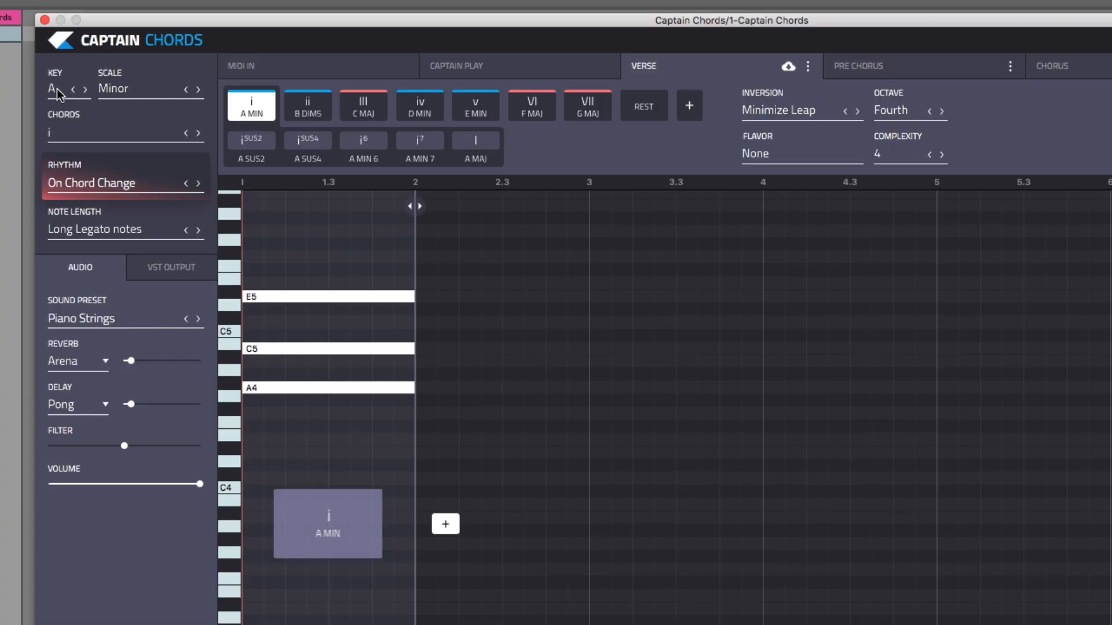
pyautogui.click(72, 89)
pyautogui.click(198, 88)
pyautogui.click(313, 122)
pyautogui.click(315, 122)
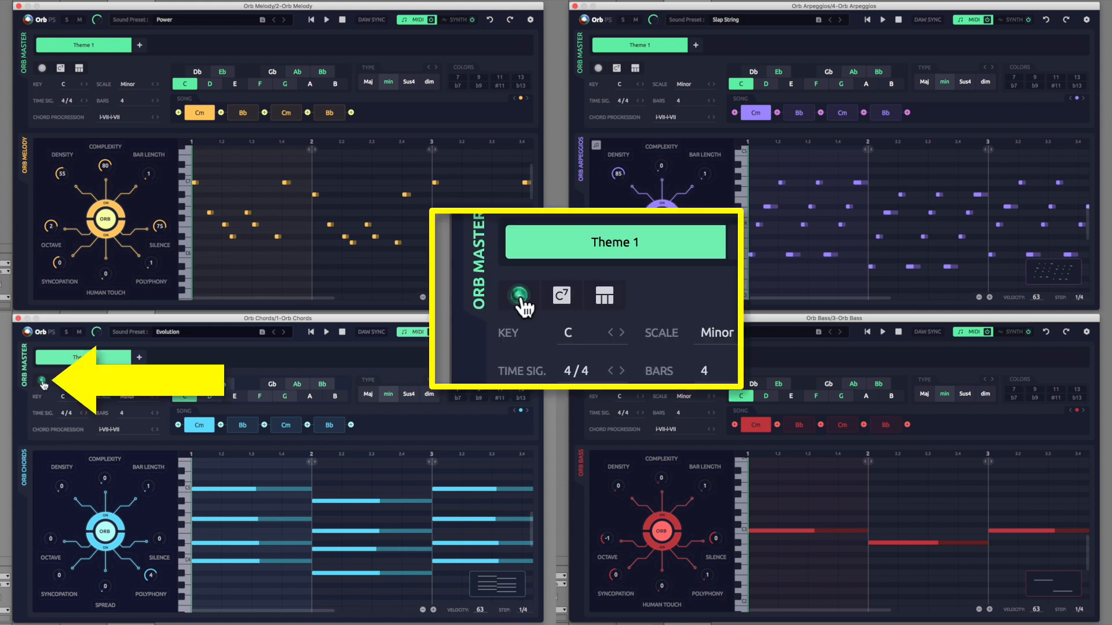
# Step: Randomize all parameters of the theme four times from Orb Master
pyautogui.click(43, 382)
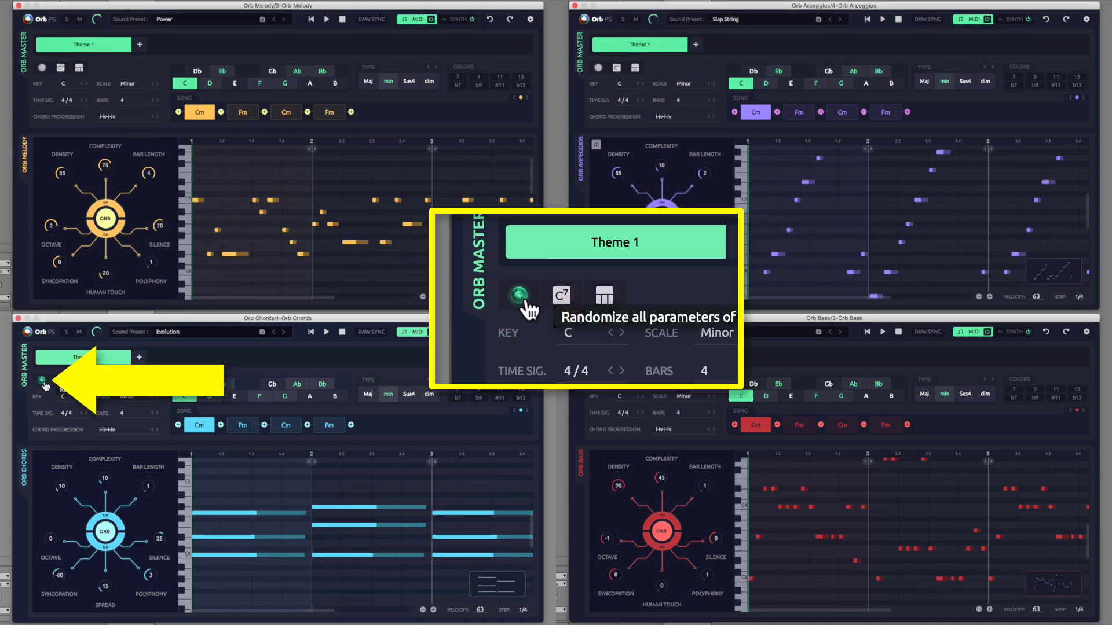
pyautogui.click(42, 382)
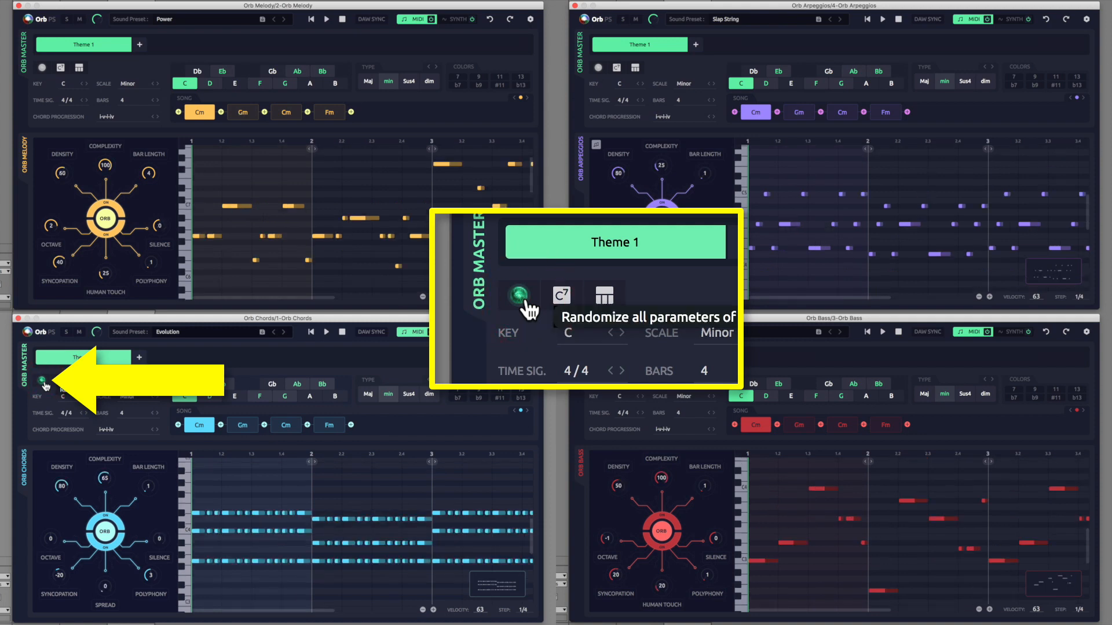
pyautogui.click(42, 382)
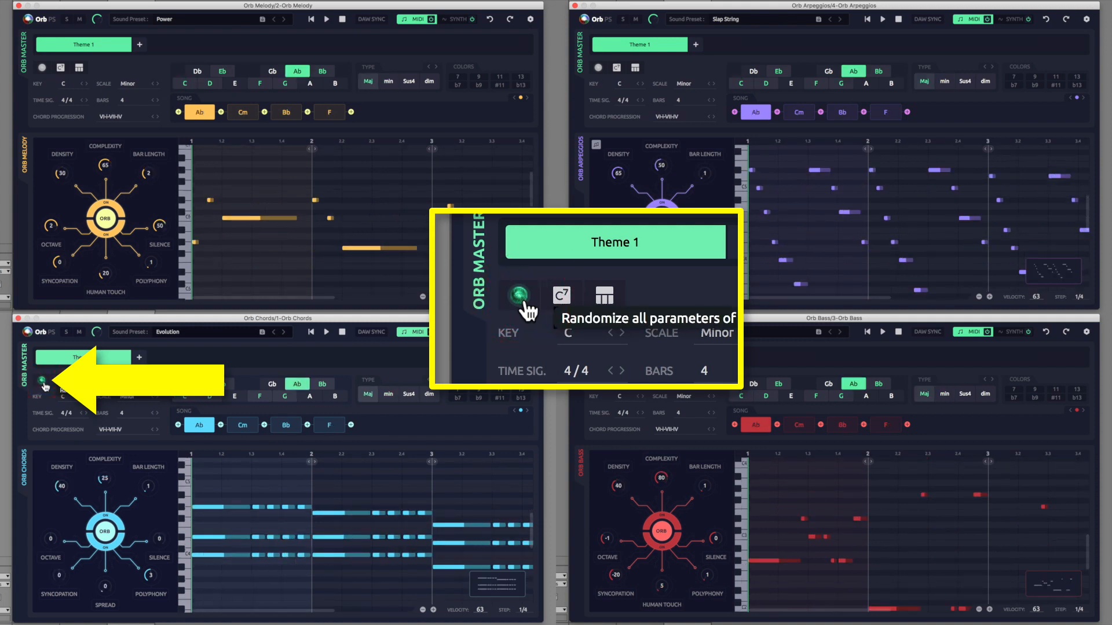
pyautogui.click(42, 382)
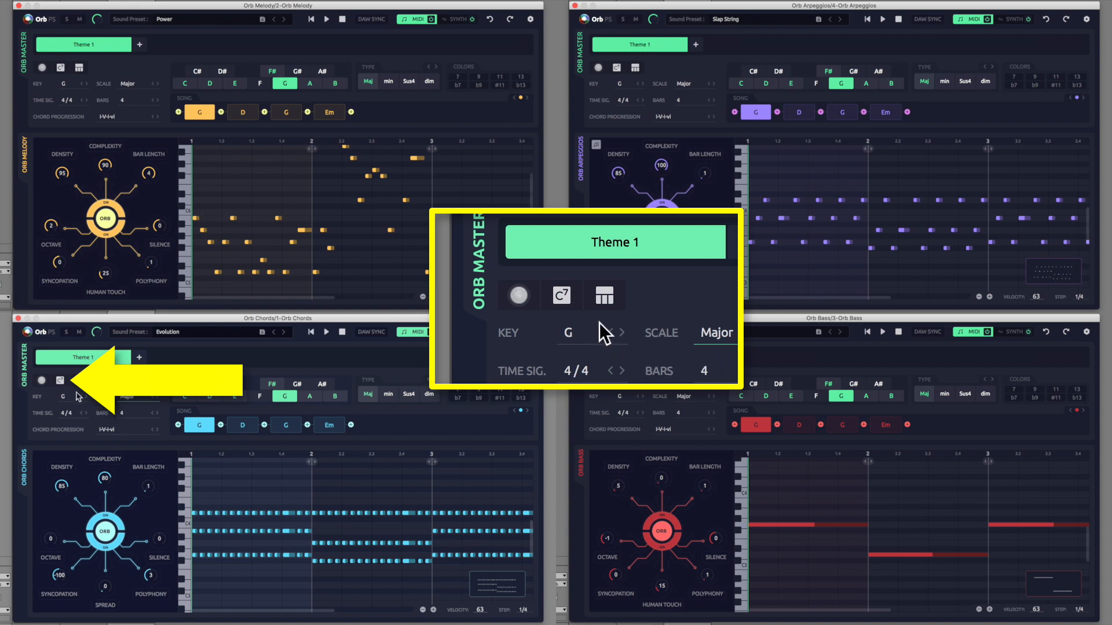
# Step: Randomize all chords three times from Orb Master
pyautogui.click(61, 381)
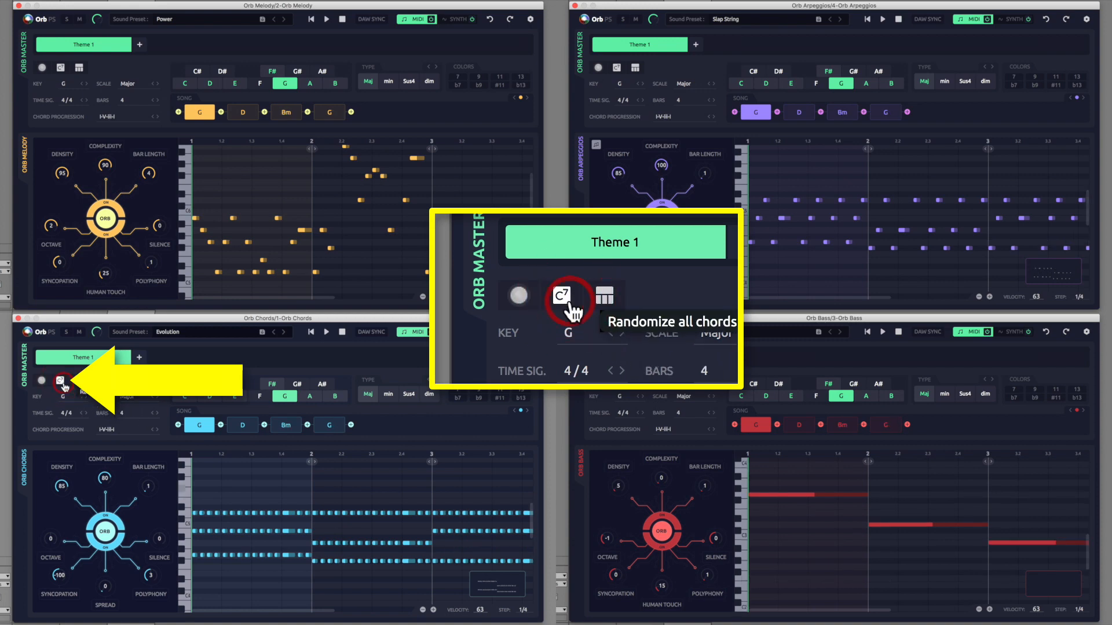
pyautogui.click(61, 382)
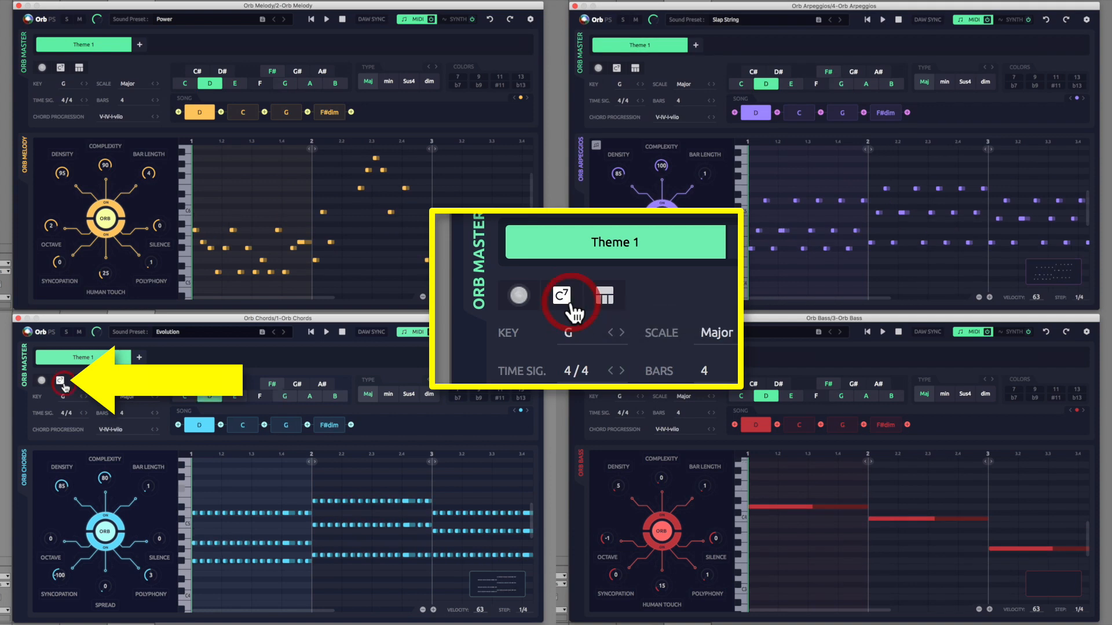
pyautogui.click(61, 382)
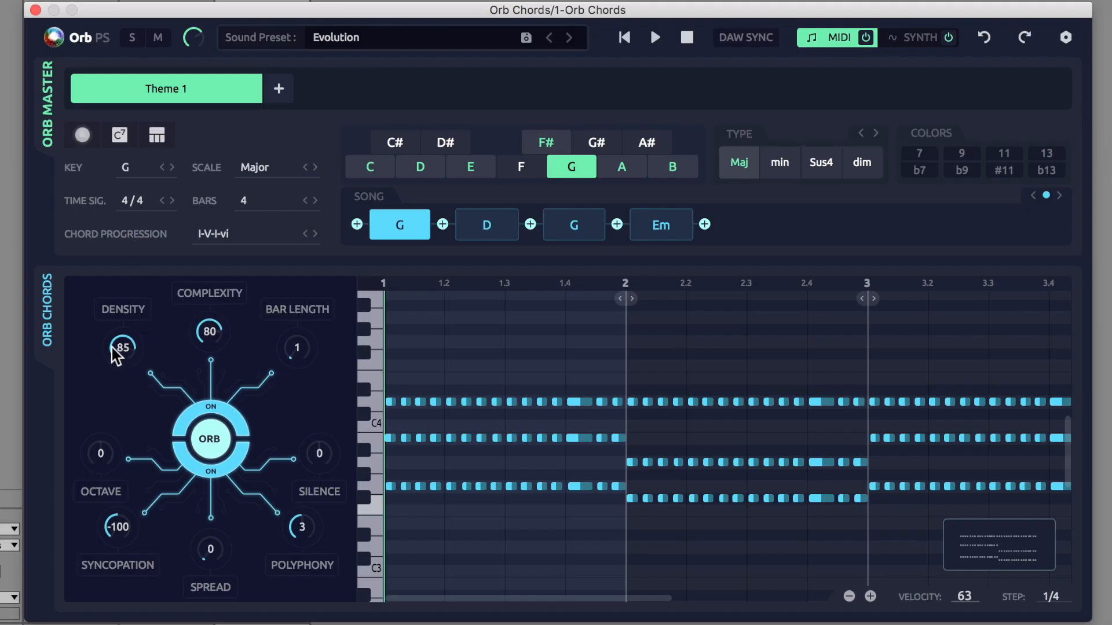
# Step: Set Orb Melody's density to about 25
pyautogui.moveTo(111, 348); pyautogui.dragTo(99, 402)
pyautogui.moveTo(116, 363)
pyautogui.mouseDown()
pyautogui.moveTo(116, 380)
pyautogui.moveTo(115, 345)
pyautogui.mouseUp()
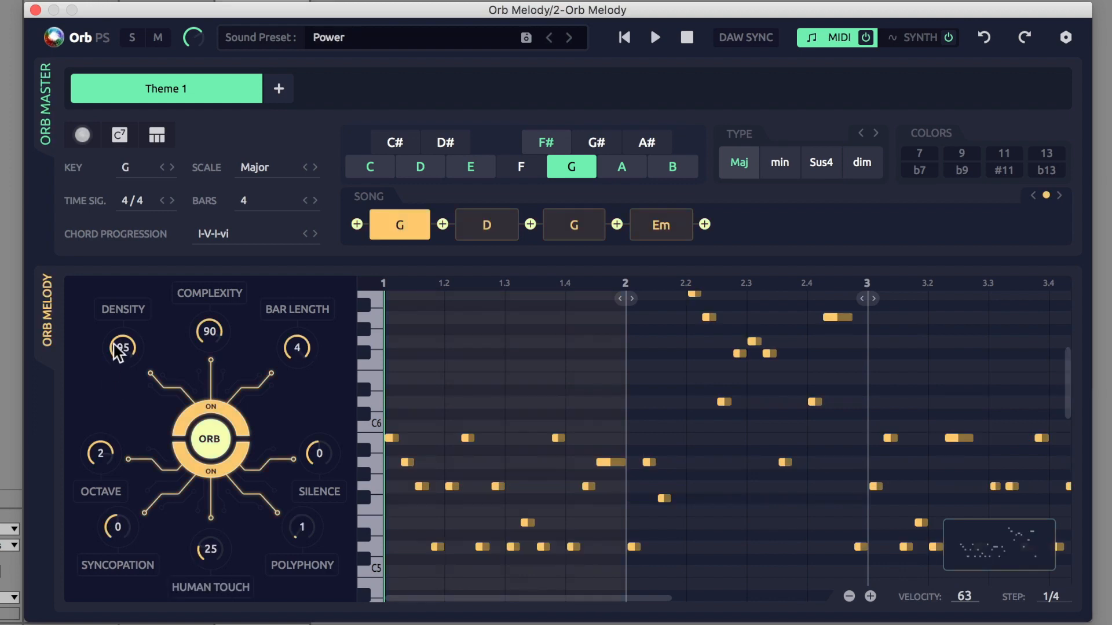
pyautogui.moveTo(119, 353); pyautogui.dragTo(99, 417)
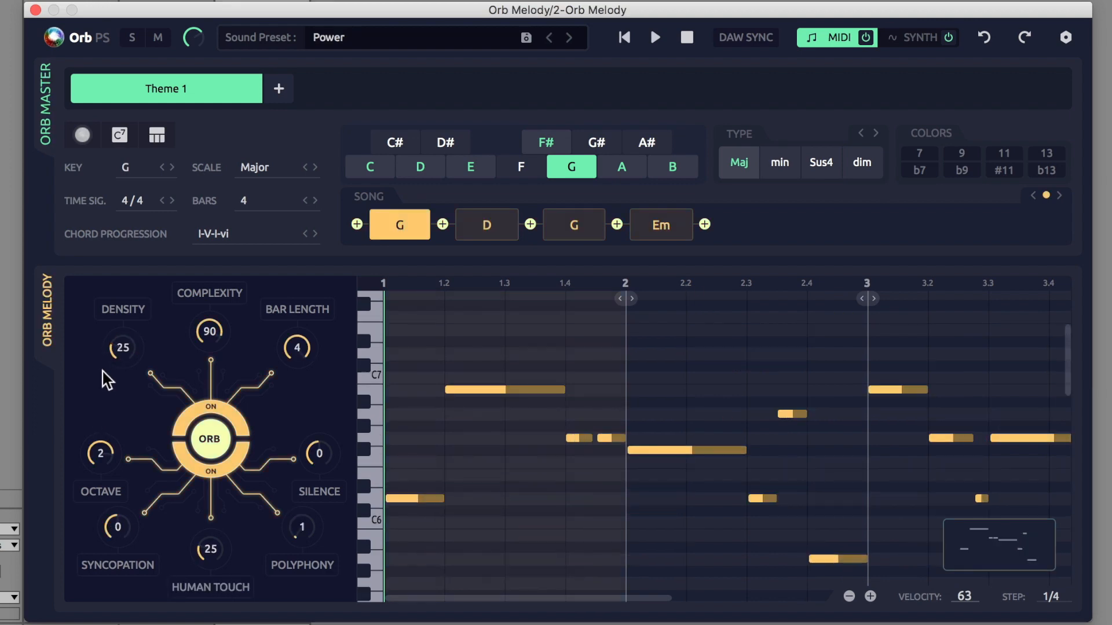
pyautogui.moveTo(114, 350)
pyautogui.mouseDown()
pyautogui.moveTo(92, 386)
pyautogui.moveTo(109, 365)
pyautogui.mouseUp()
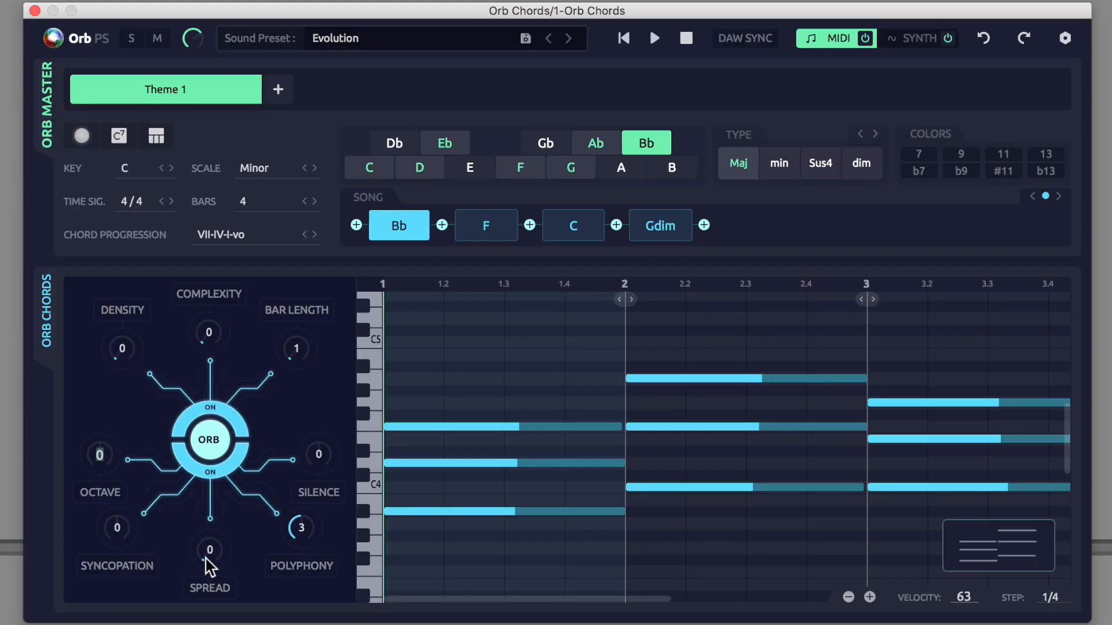
pyautogui.moveTo(211, 550); pyautogui.dragTo(225, 587)
pyautogui.moveTo(296, 533); pyautogui.dragTo(295, 565)
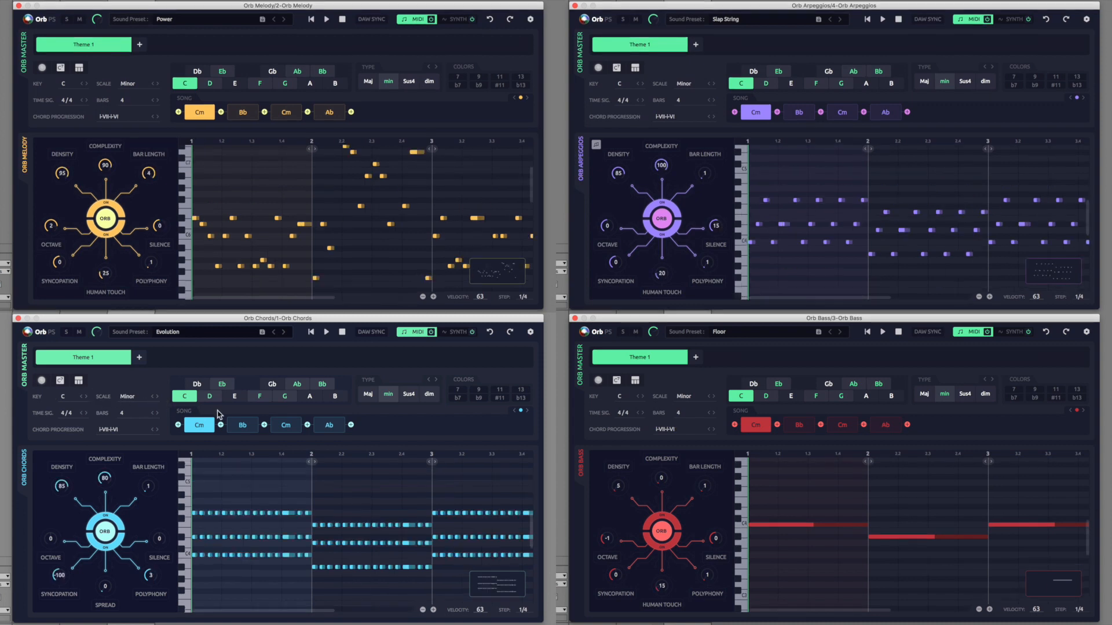
# Step: Select the Bb chord in Orb Chords' song and toggle the G note on its key grid
pyautogui.click(235, 431)
pyautogui.click(280, 397)
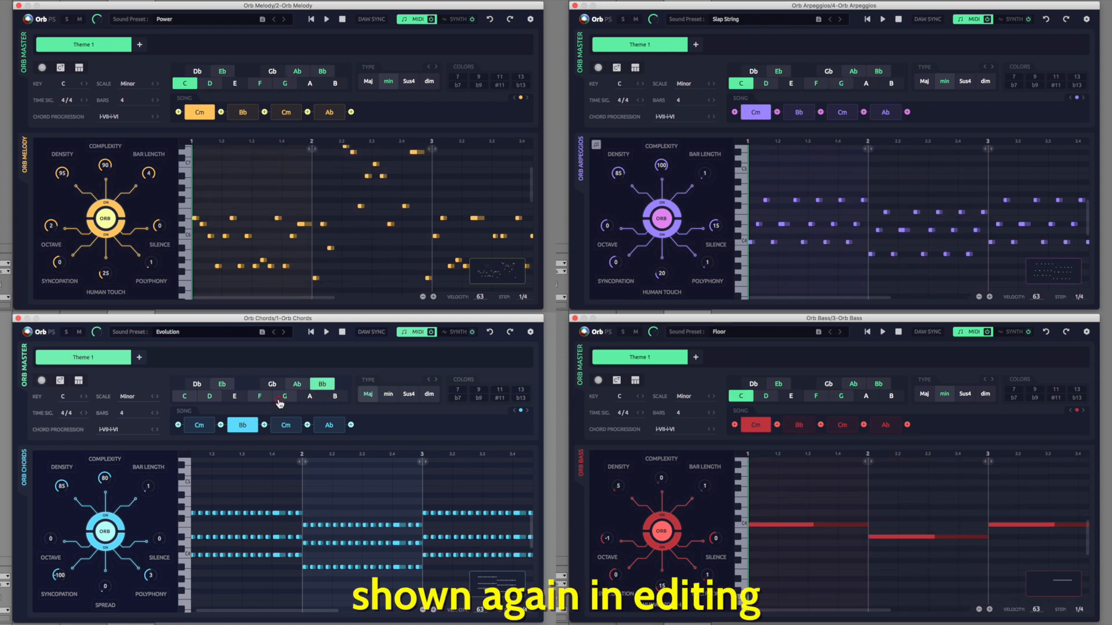
pyautogui.click(280, 397)
pyautogui.click(279, 398)
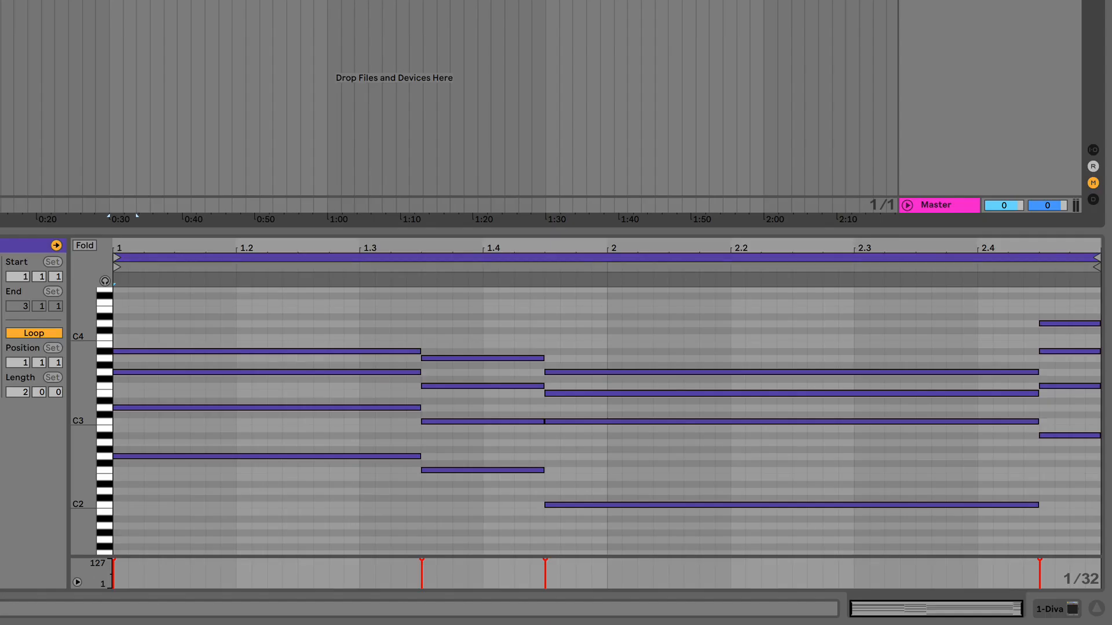